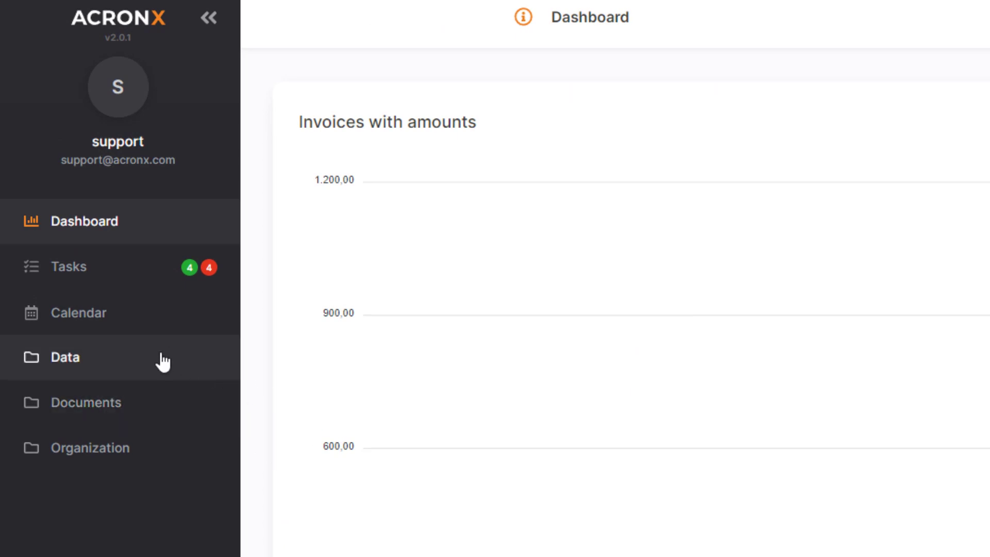
- Go to Data > Customers in the sidebar to list all customers
{"action": "left_click", "coordinate": [161, 361]}
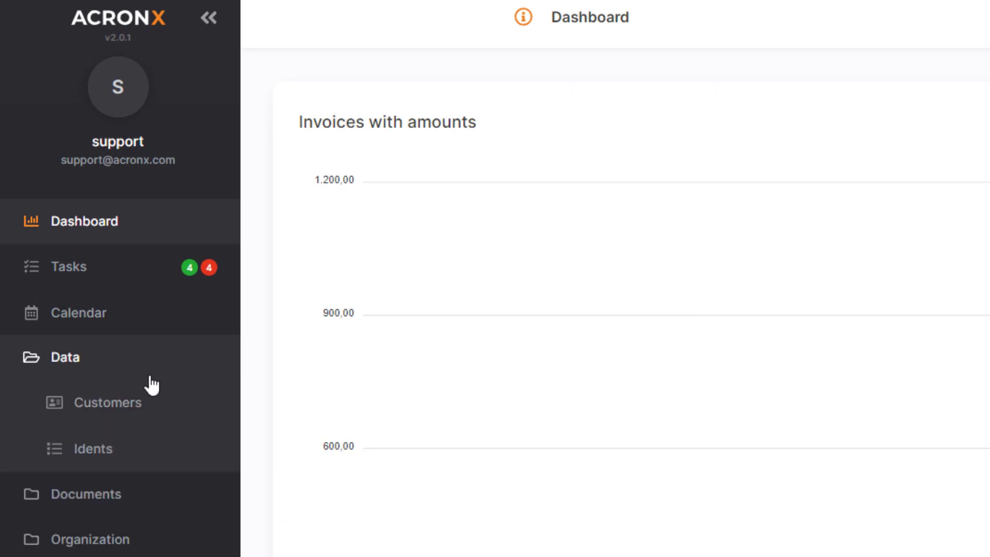
{"action": "left_click", "coordinate": [129, 406]}
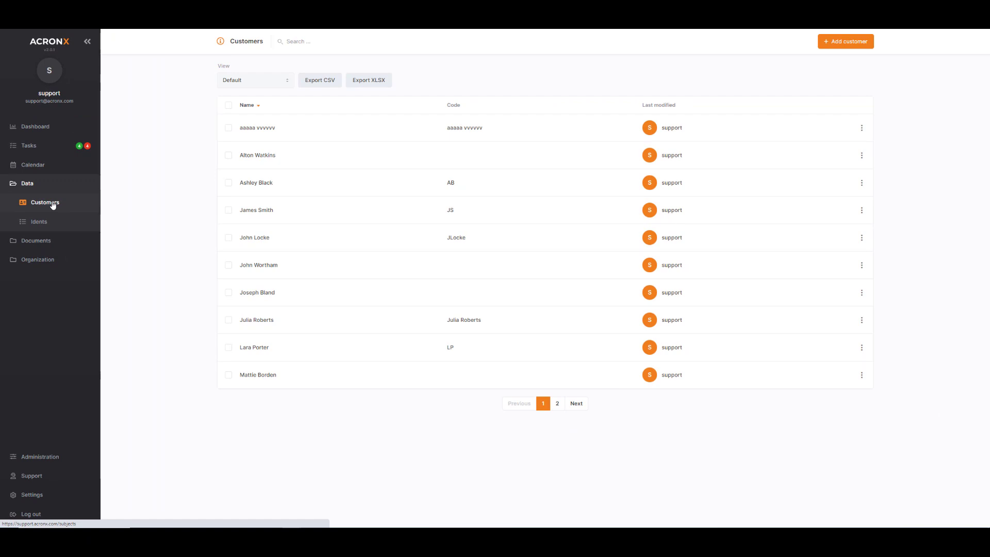
- Start a new customer and preview Is company, supplier, enabled, buyer and VAT payer, leaving only Is enabled on
{"action": "left_click", "coordinate": [860, 43]}
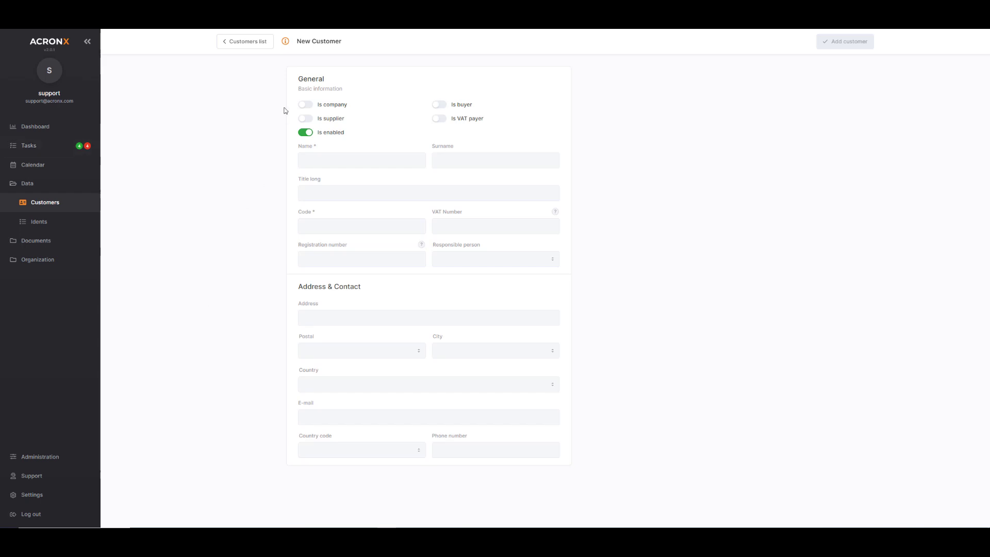
{"action": "left_click", "coordinate": [308, 106]}
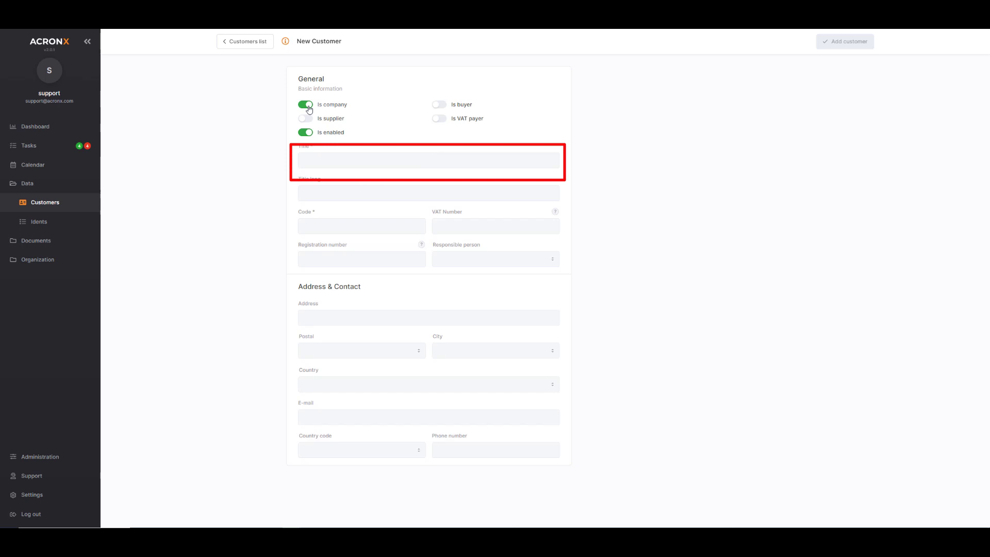
{"action": "left_click", "coordinate": [308, 106]}
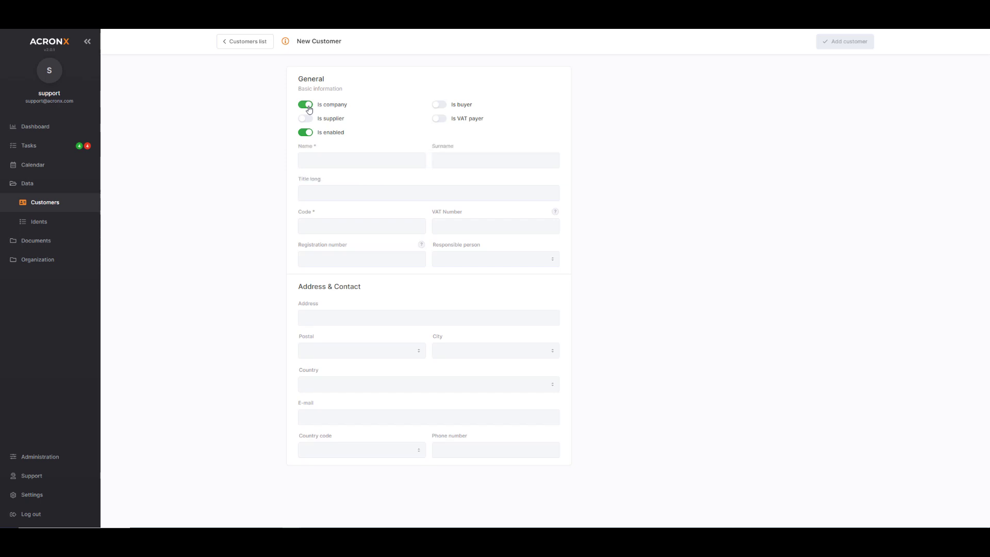
{"action": "left_click", "coordinate": [307, 119]}
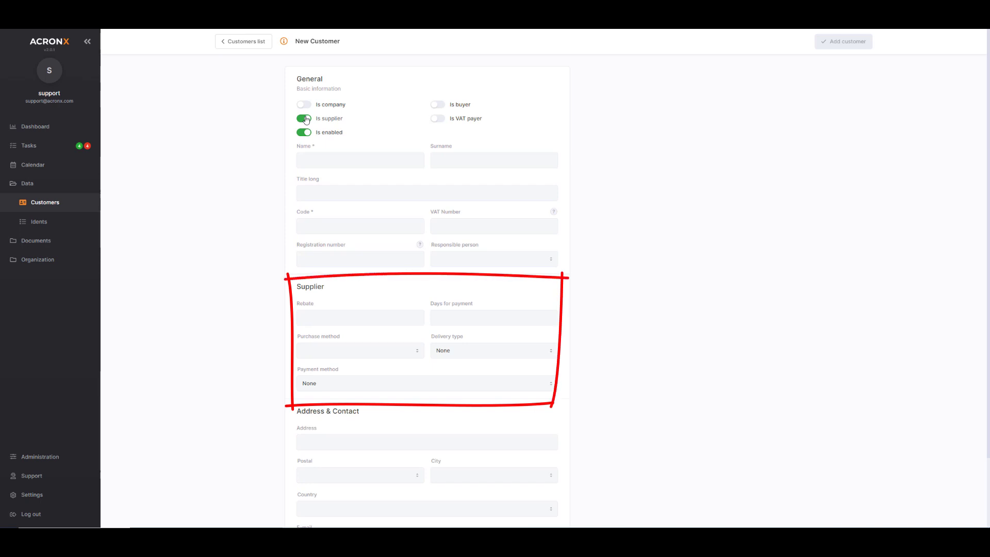
{"action": "left_click", "coordinate": [307, 119]}
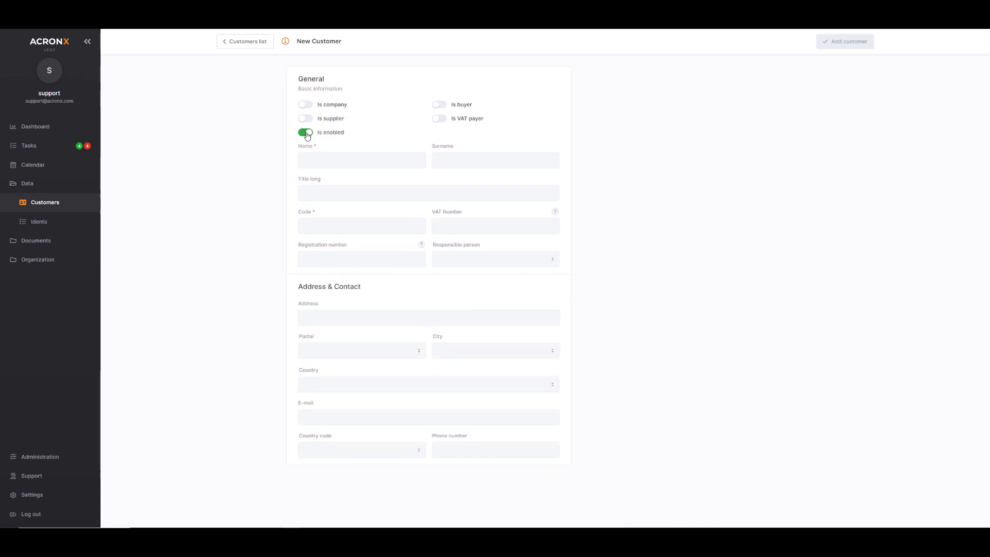
{"action": "left_click", "coordinate": [307, 134]}
{"action": "left_click", "coordinate": [307, 135]}
{"action": "left_click", "coordinate": [439, 105]}
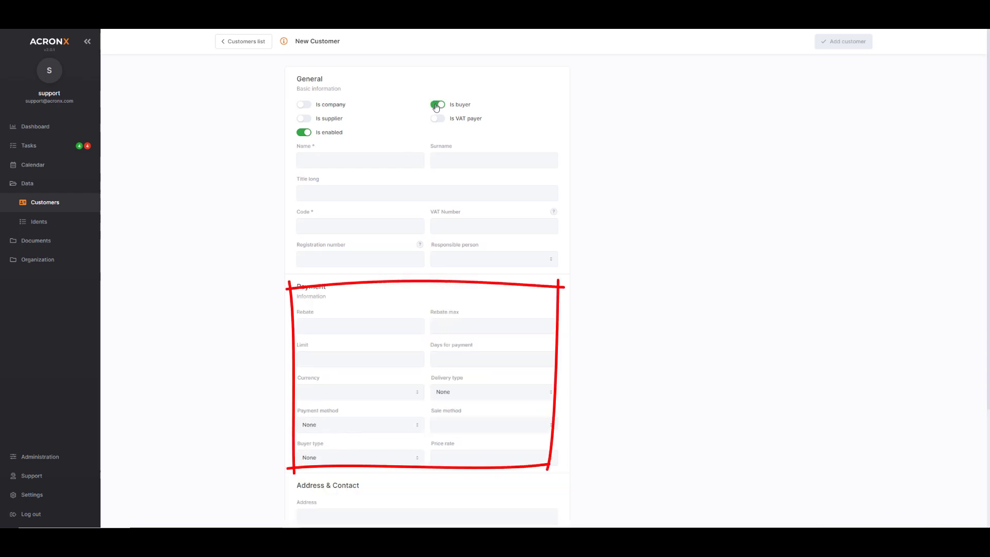
{"action": "left_click", "coordinate": [436, 105]}
{"action": "left_click", "coordinate": [439, 119]}
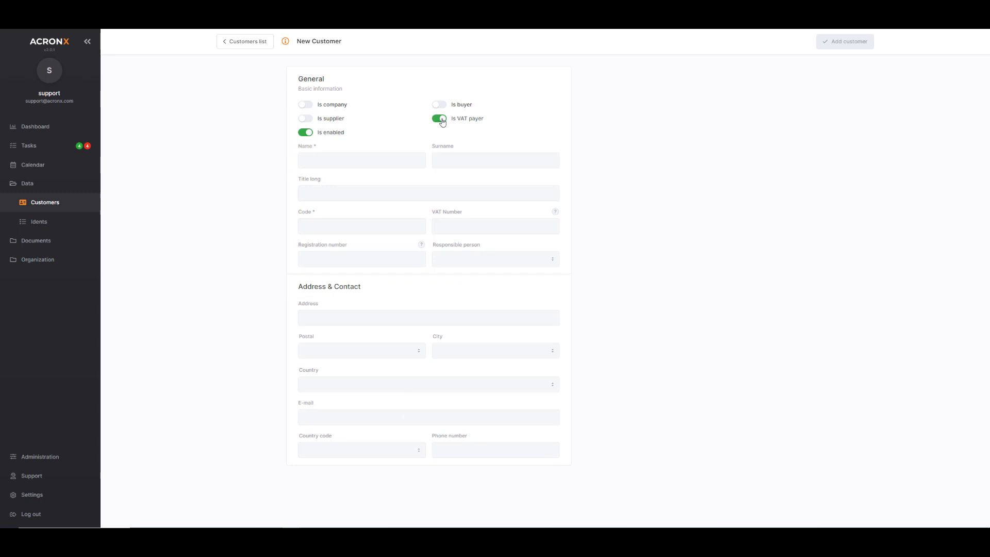
{"action": "left_click", "coordinate": [440, 119]}
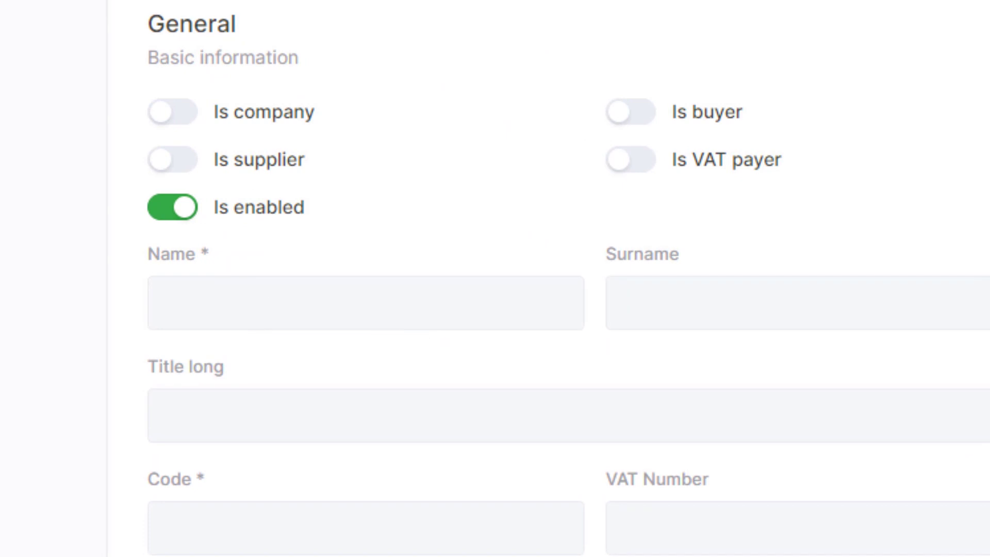
- Enter the customer's first name and surname, and paste in the VAT number
{"action": "left_click", "coordinate": [230, 318]}
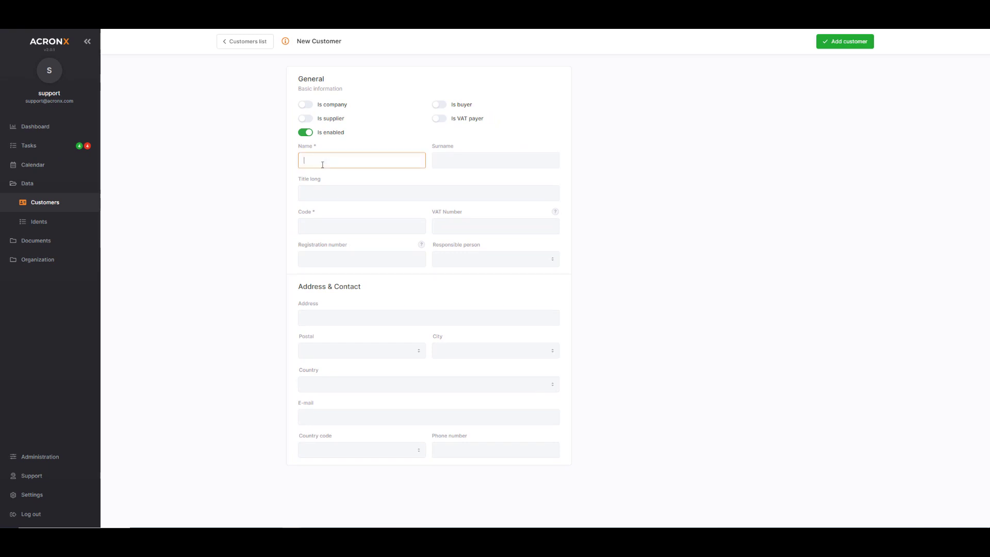
{"action": "type", "text": "Richard"}
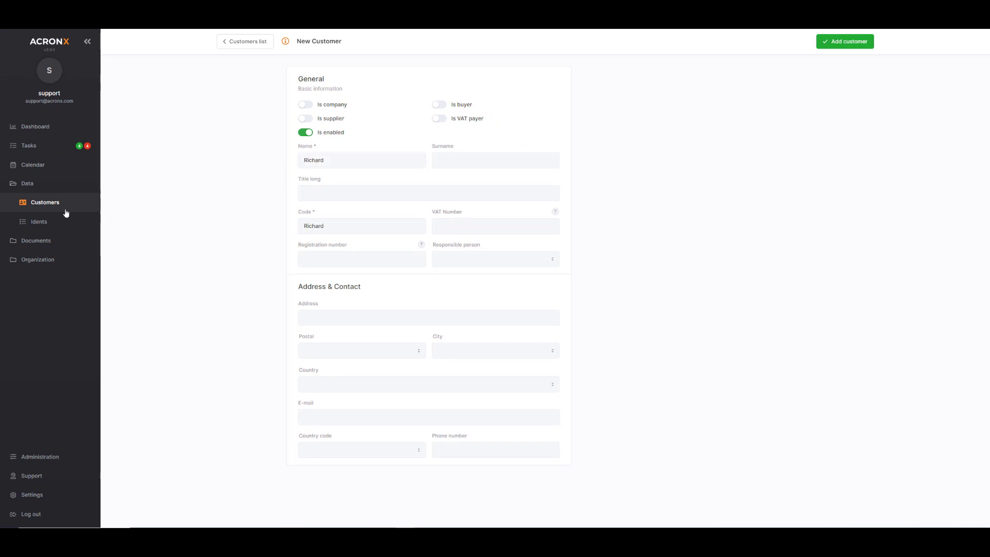
{"action": "left_click", "coordinate": [480, 162]}
{"action": "type", "text": "Acronx"}
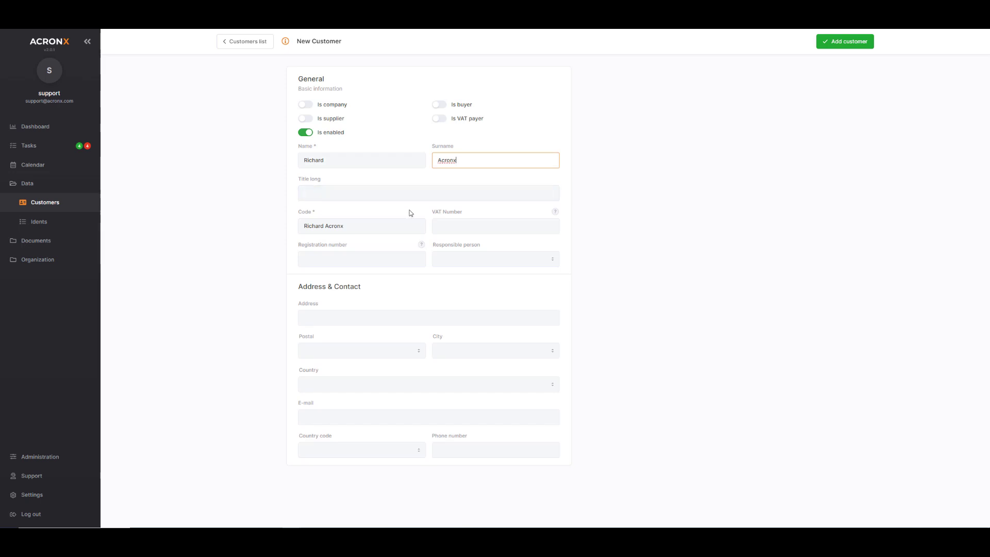
{"action": "left_click", "coordinate": [452, 226]}
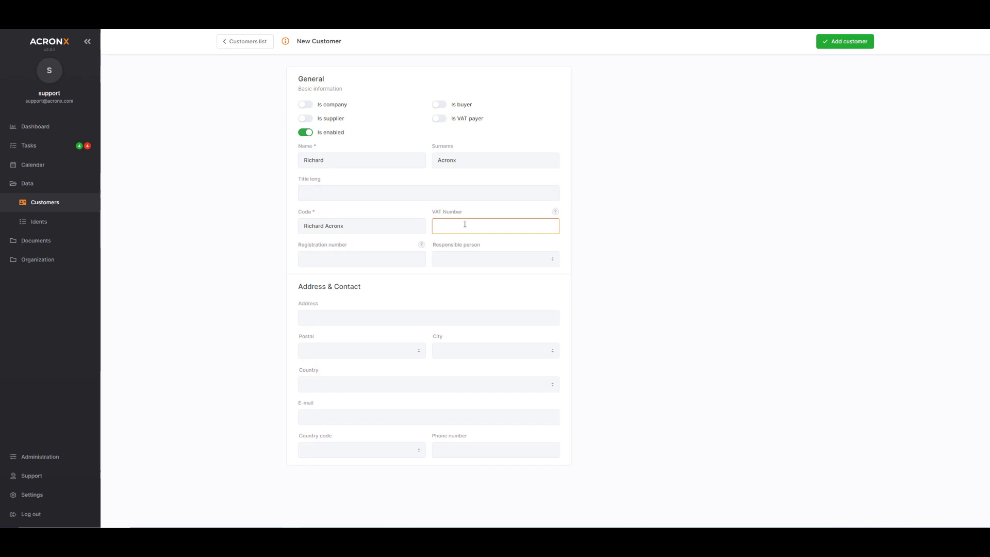
{"action": "key", "text": "ctrl+v"}
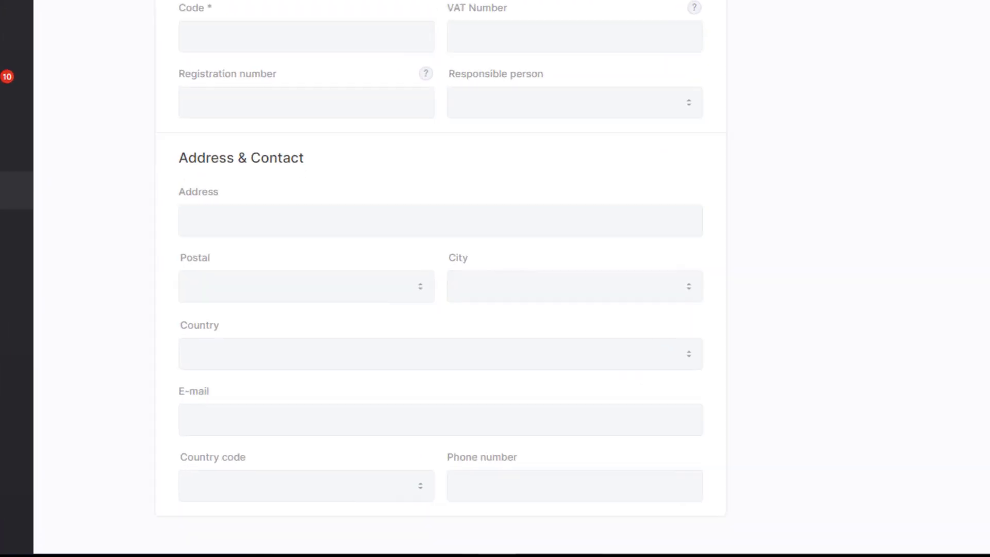
- Select postal code 1211 so the city fills in as Ljubljana-Šmartno
{"action": "left_click", "coordinate": [415, 292]}
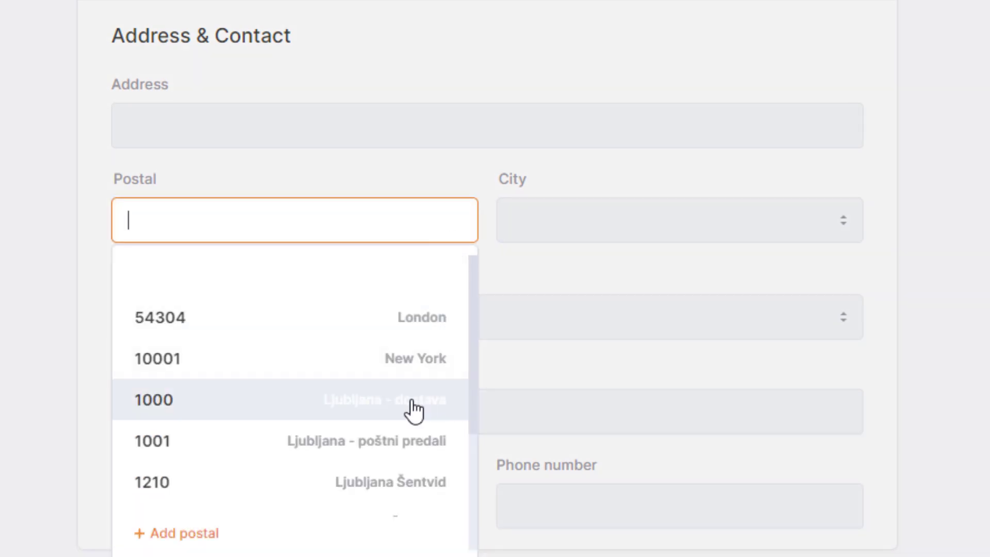
{"action": "scroll", "coordinate": [415, 410], "scroll_direction": "down", "scroll_amount": 3}
{"action": "left_click", "coordinate": [411, 385]}
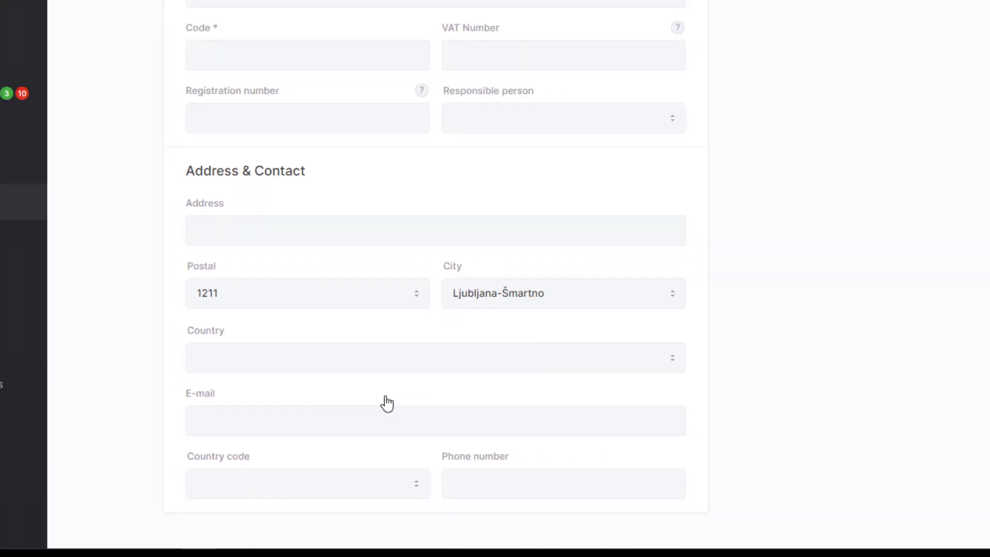
{"action": "scroll", "coordinate": [29, 388], "scroll_direction": "down", "scroll_amount": 3}
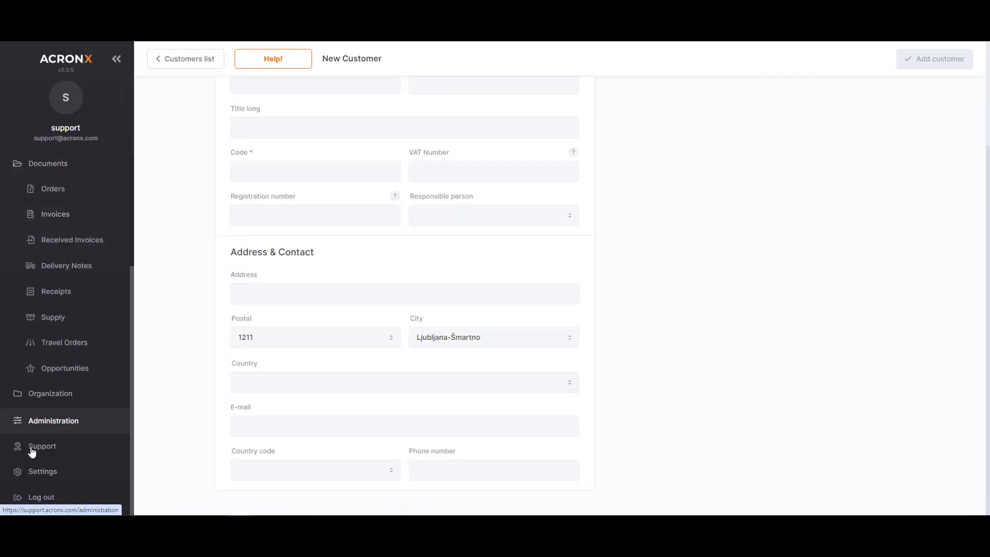
- Go to Administration > Codelists > Postal Codes
{"action": "left_click", "coordinate": [48, 423]}
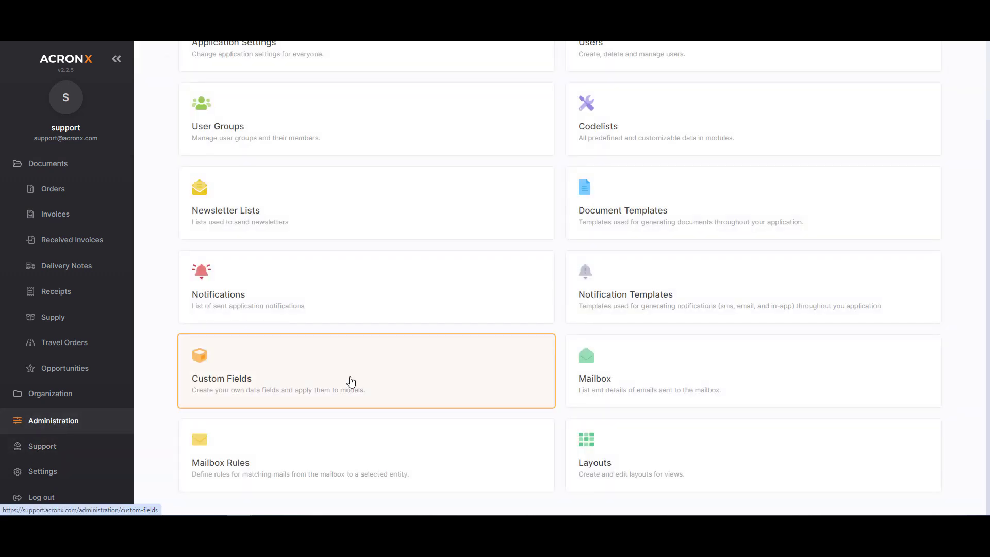
{"action": "left_click", "coordinate": [588, 146]}
{"action": "scroll", "coordinate": [338, 237], "scroll_direction": "down", "scroll_amount": 5}
{"action": "left_click", "coordinate": [287, 385]}
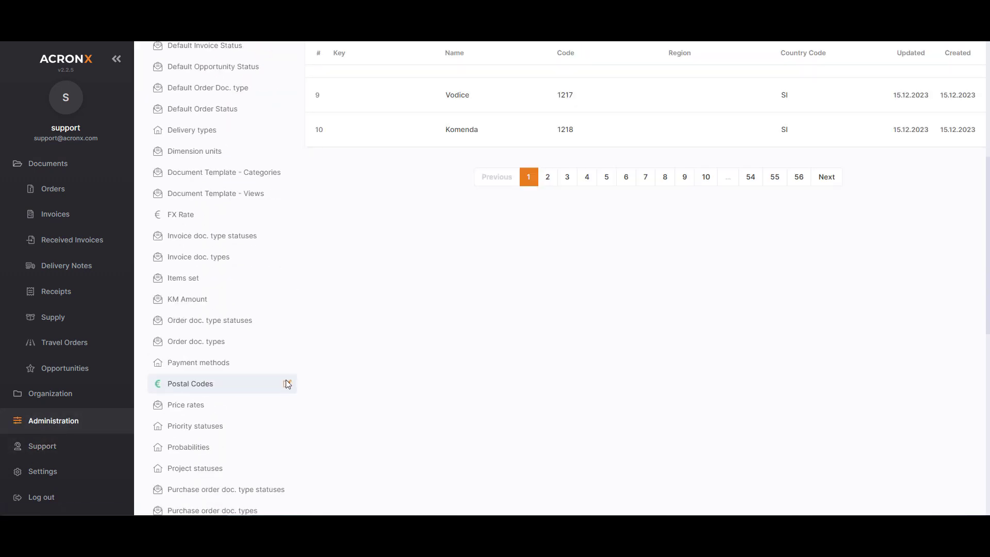
{"action": "scroll", "coordinate": [709, 289], "scroll_direction": "up", "scroll_amount": 6}
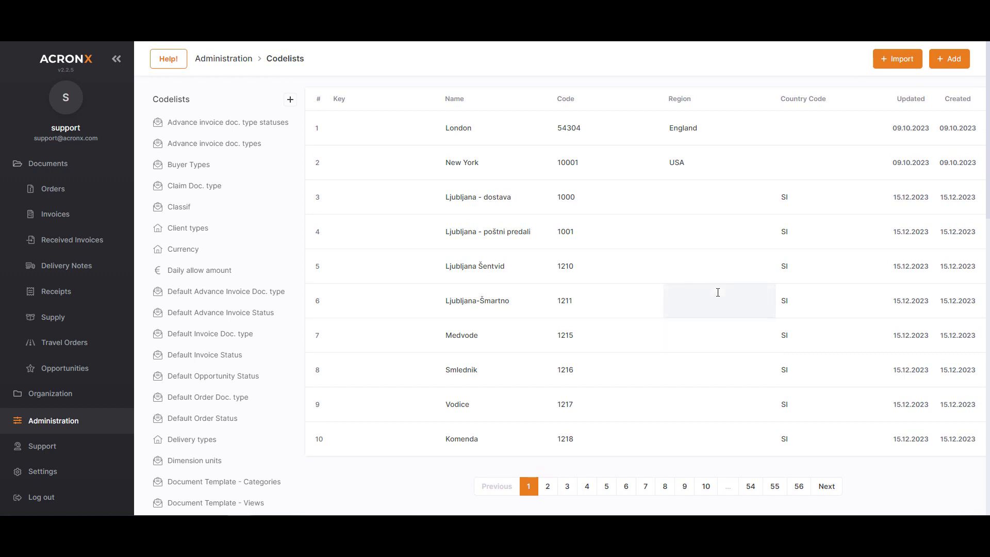
- Add and save the Trahinj postal code entry with key Trahinj34321, region Trohorje, country TR
{"action": "left_click", "coordinate": [951, 61]}
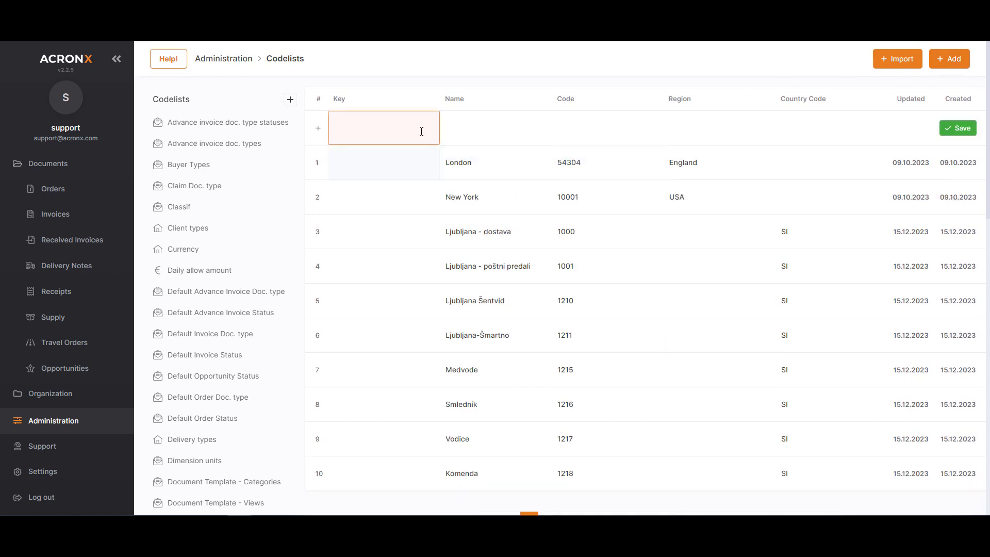
{"action": "type", "text": "43321"}
{"action": "left_click", "coordinate": [448, 128]}
{"action": "type", "text": "Trahinj34321"}
{"action": "left_click", "coordinate": [687, 127]}
{"action": "type", "text": "Trohorje"}
{"action": "left_click", "coordinate": [806, 132]}
{"action": "type", "text": "TR"}
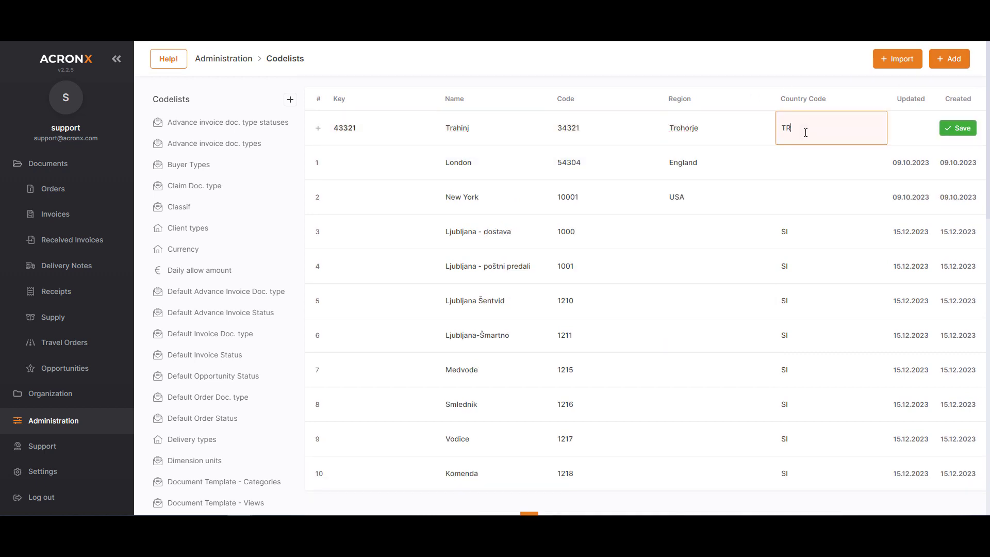
{"action": "left_click", "coordinate": [958, 128]}
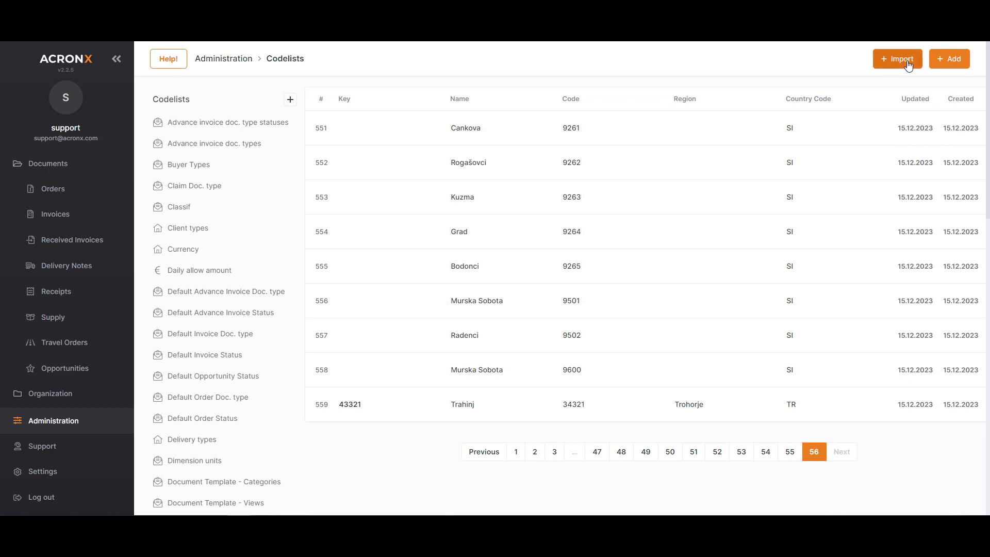
- Import the postal codes for Christmas Island
{"action": "left_click", "coordinate": [909, 60]}
{"action": "left_click", "coordinate": [609, 289]}
{"action": "scroll", "coordinate": [496, 367], "scroll_direction": "down", "scroll_amount": 10}
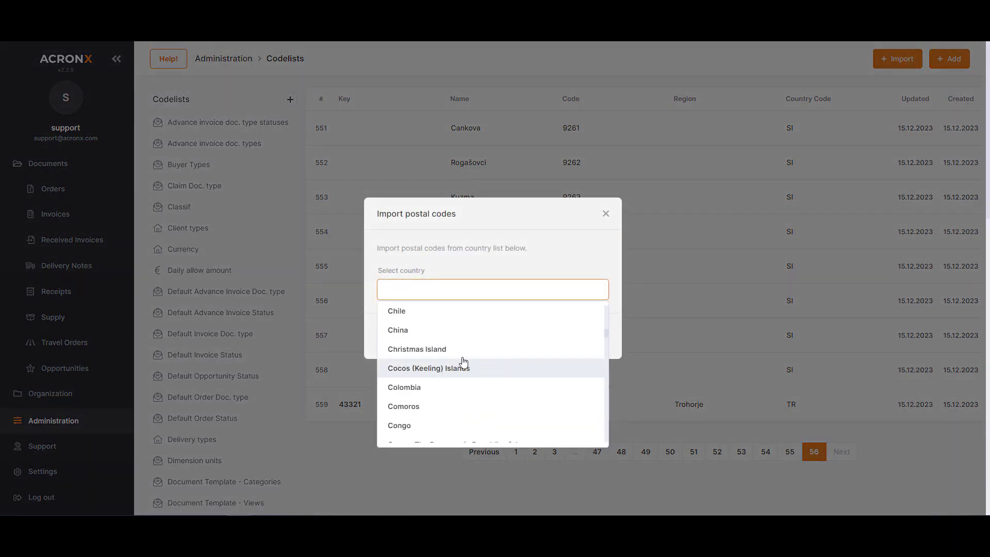
{"action": "left_click", "coordinate": [426, 350]}
{"action": "left_click", "coordinate": [592, 336]}
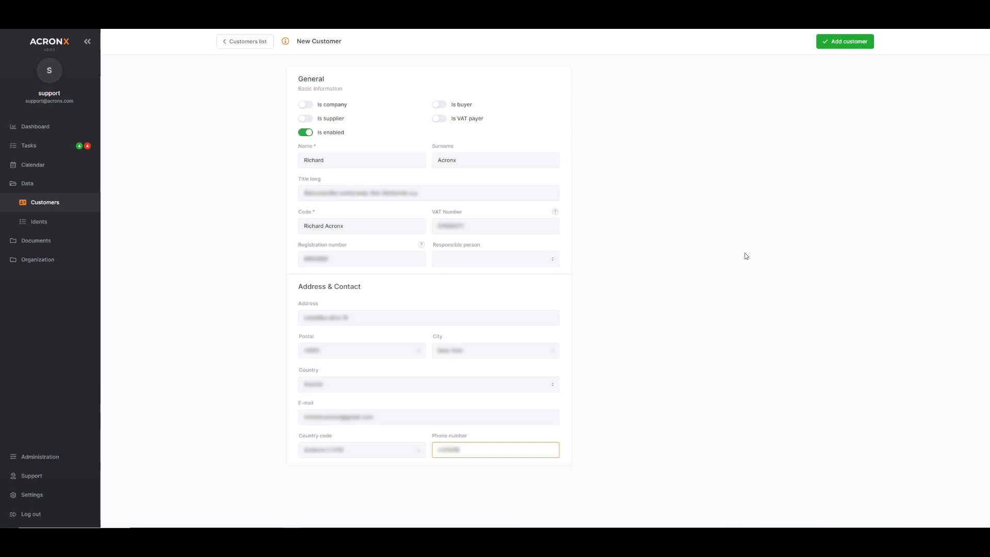
- Save the new customer, then open its record from page 2 of the Customers list
{"action": "left_click", "coordinate": [841, 46]}
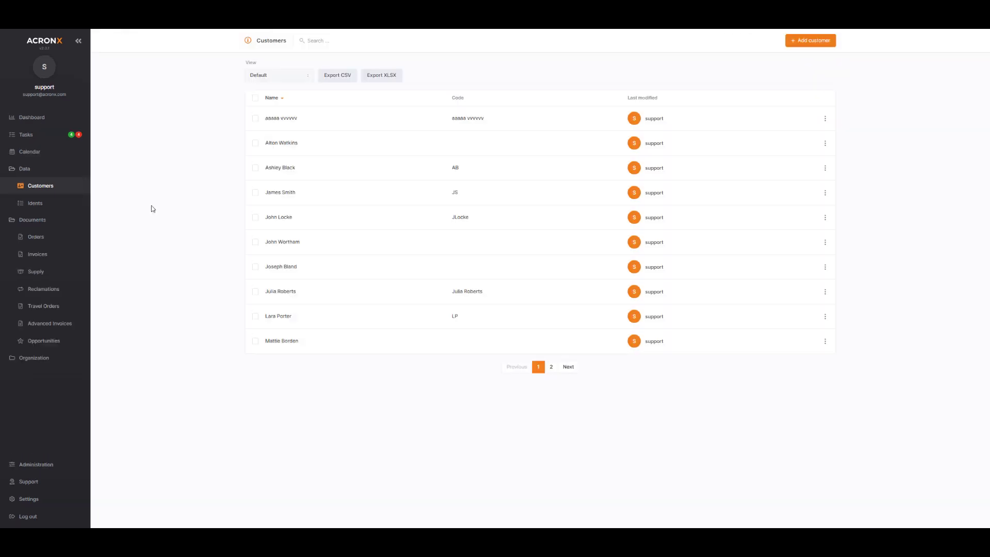
{"action": "left_click", "coordinate": [551, 367]}
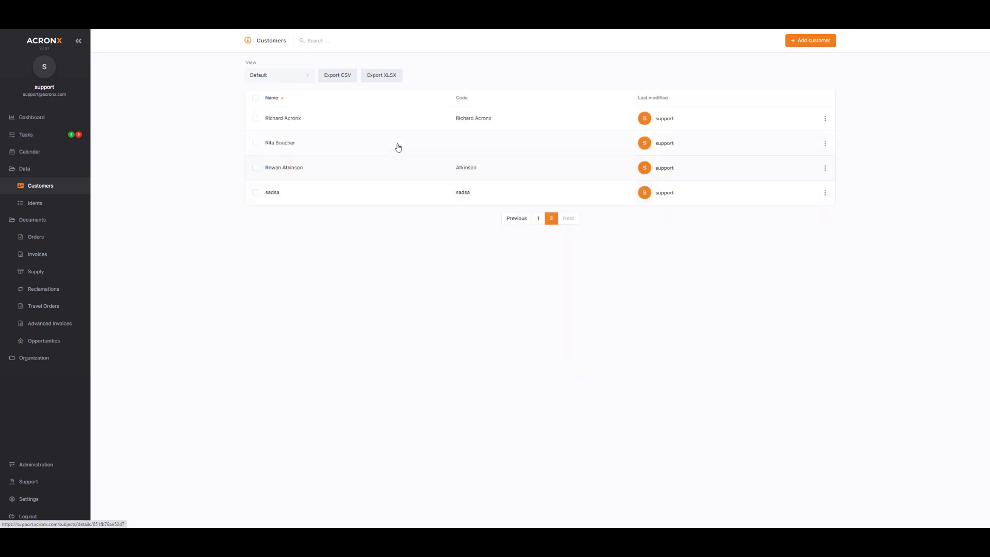
{"action": "left_click", "coordinate": [399, 125]}
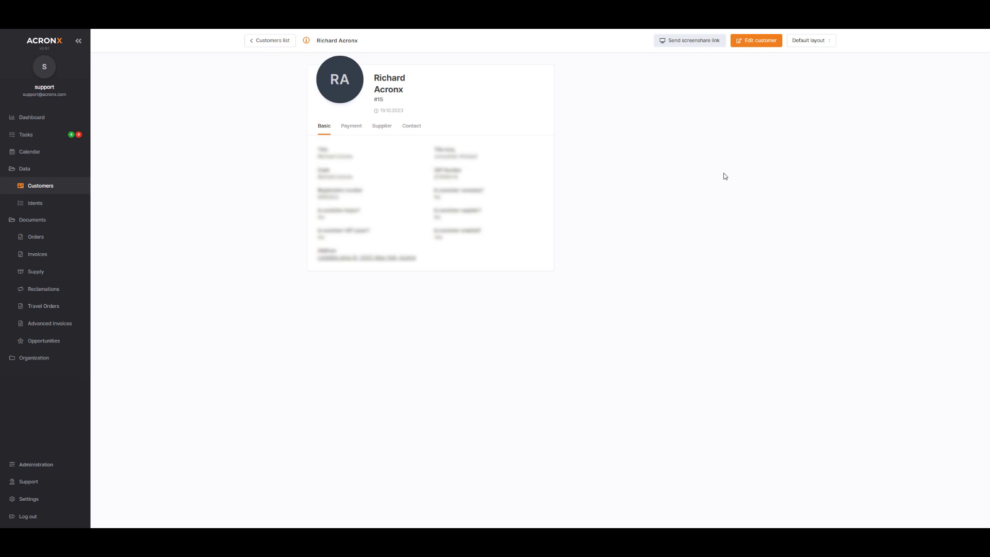
{"action": "left_click", "coordinate": [817, 42]}
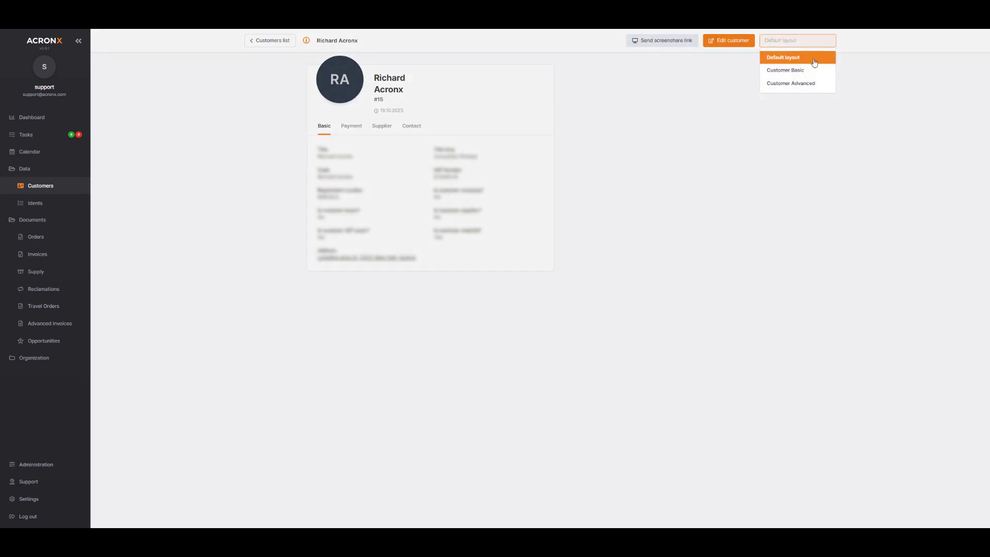
{"action": "left_click", "coordinate": [804, 84]}
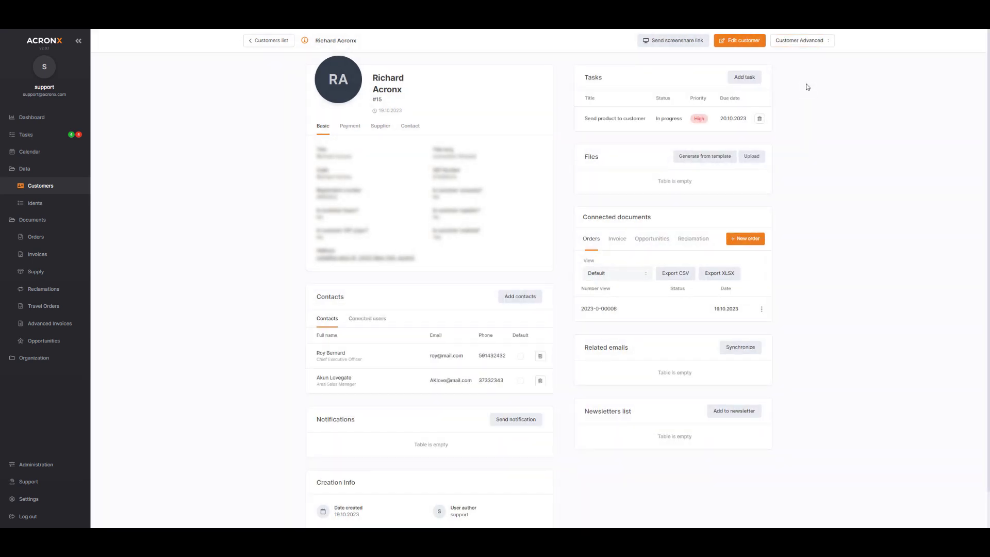
{"action": "scroll", "coordinate": [805, 118], "scroll_direction": "down", "scroll_amount": 1}
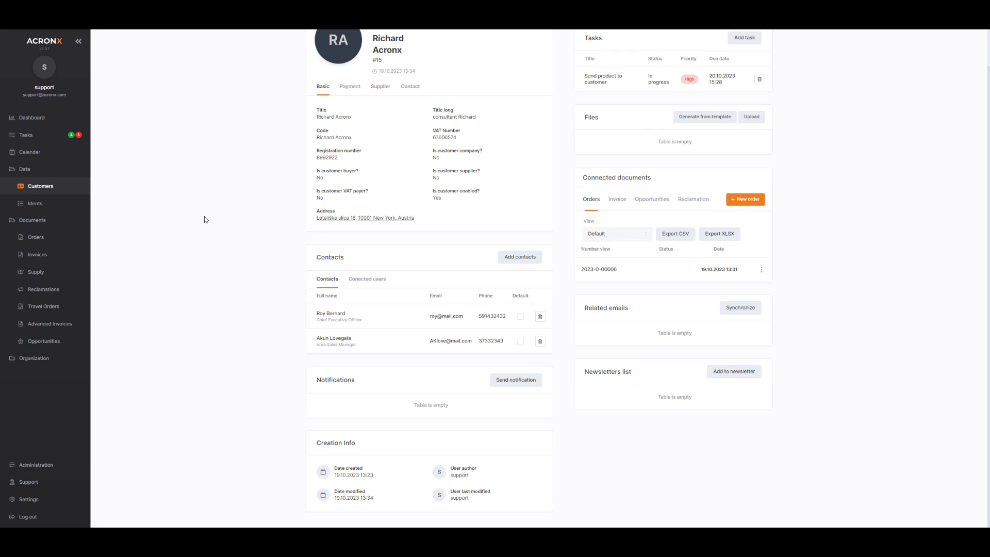
- Add a Data Entry contact with e-mail and Denmark (+45) phone, then view the three connected users
{"action": "left_click", "coordinate": [359, 282]}
{"action": "left_click", "coordinate": [332, 285]}
{"action": "left_click", "coordinate": [519, 262]}
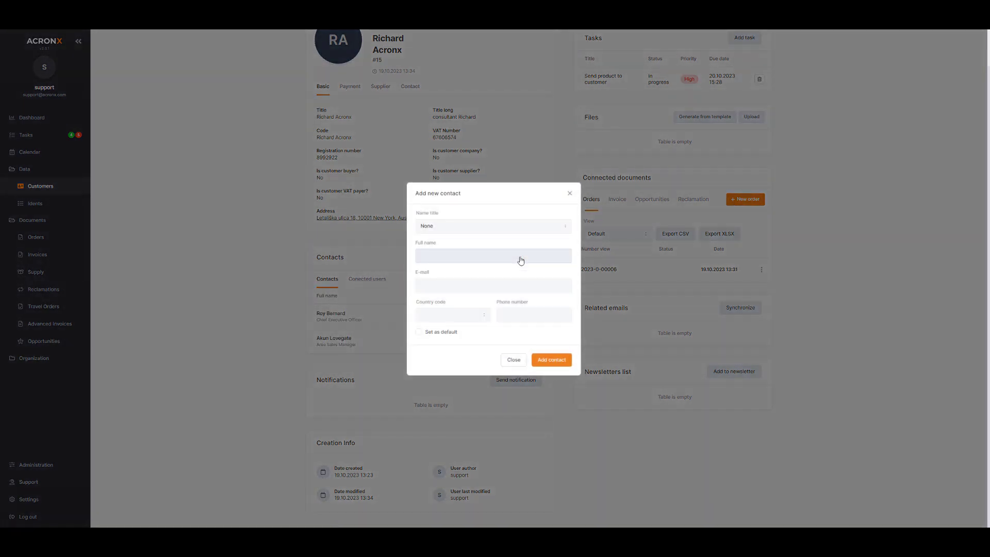
{"action": "left_click", "coordinate": [445, 253]}
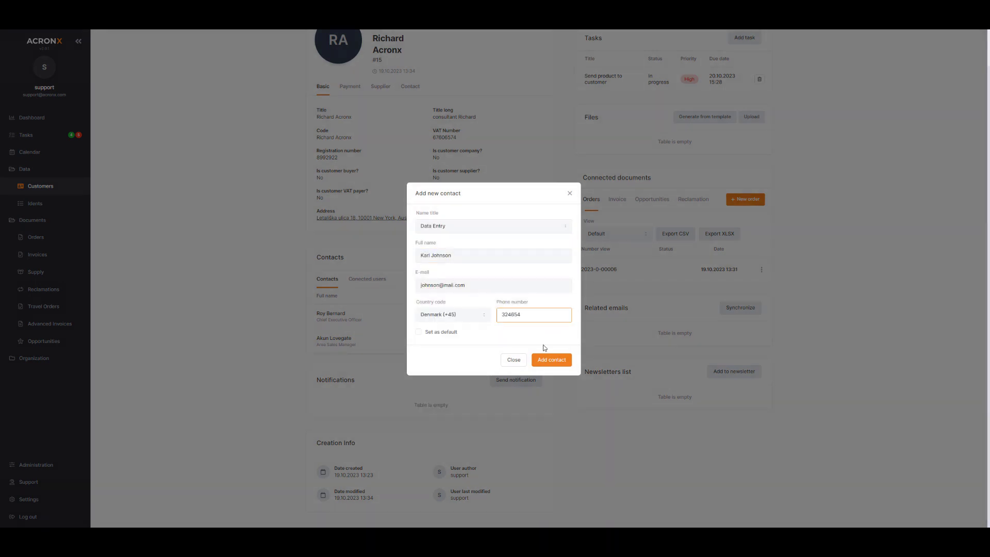
{"action": "left_click", "coordinate": [540, 360]}
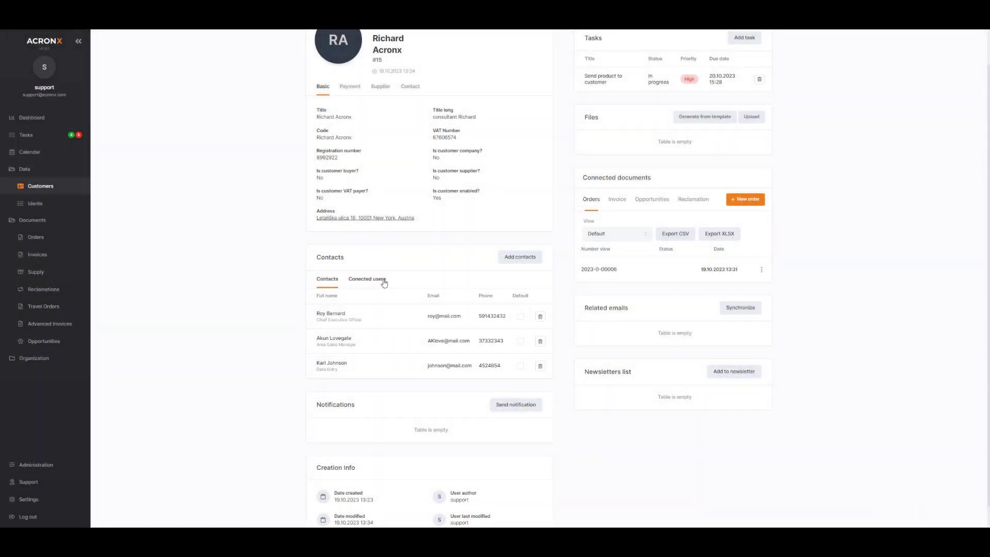
{"action": "left_click", "coordinate": [379, 281]}
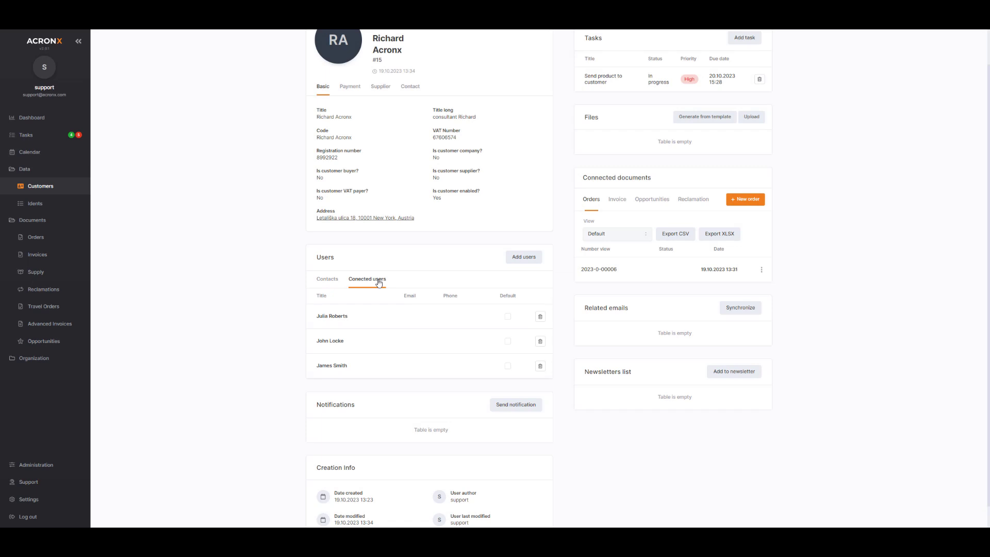
- Connect one more existing user to the customer, bringing the total to four
{"action": "left_click", "coordinate": [384, 317]}
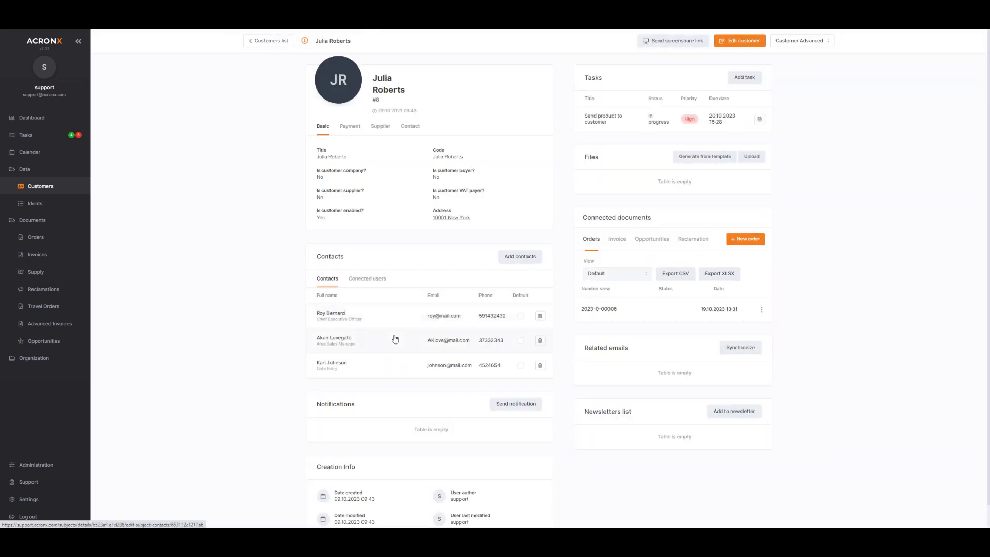
{"action": "left_click", "coordinate": [265, 40]}
{"action": "left_click", "coordinate": [522, 297]}
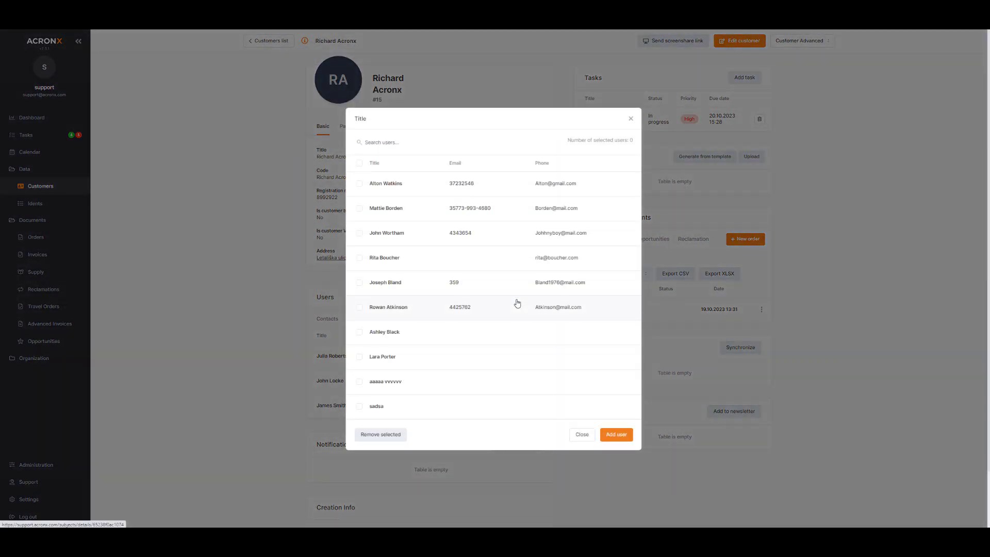
{"action": "scroll", "coordinate": [495, 335], "scroll_direction": "down", "scroll_amount": 1}
{"action": "left_click", "coordinate": [359, 361]}
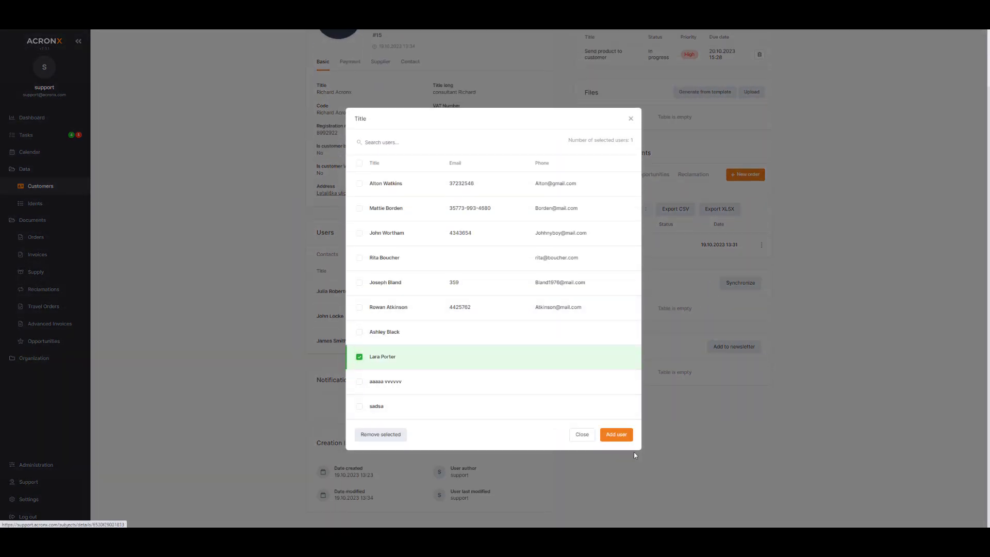
{"action": "left_click", "coordinate": [622, 436]}
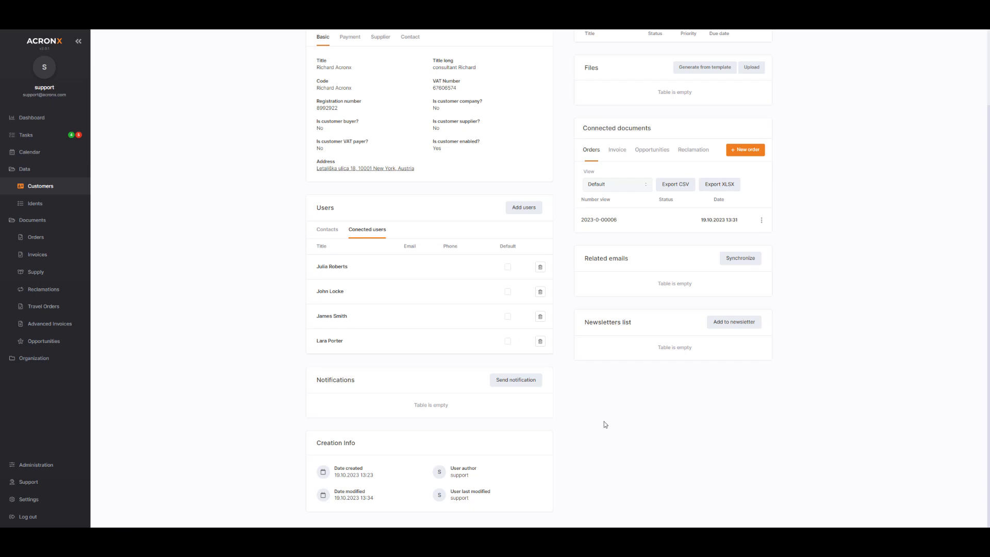
- Look at the available notification templates and close the Send notification form without sending
{"action": "left_click", "coordinate": [514, 382]}
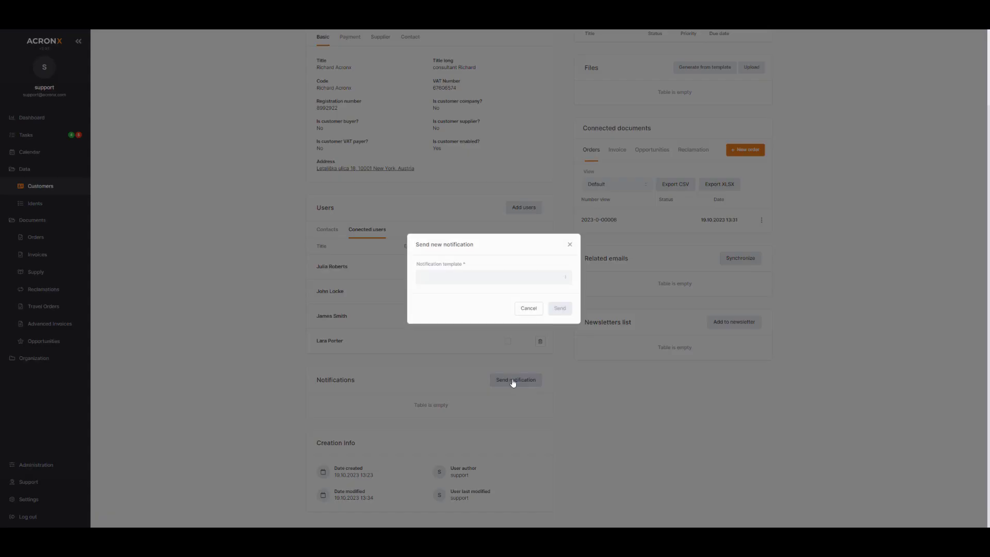
{"action": "left_click", "coordinate": [511, 278]}
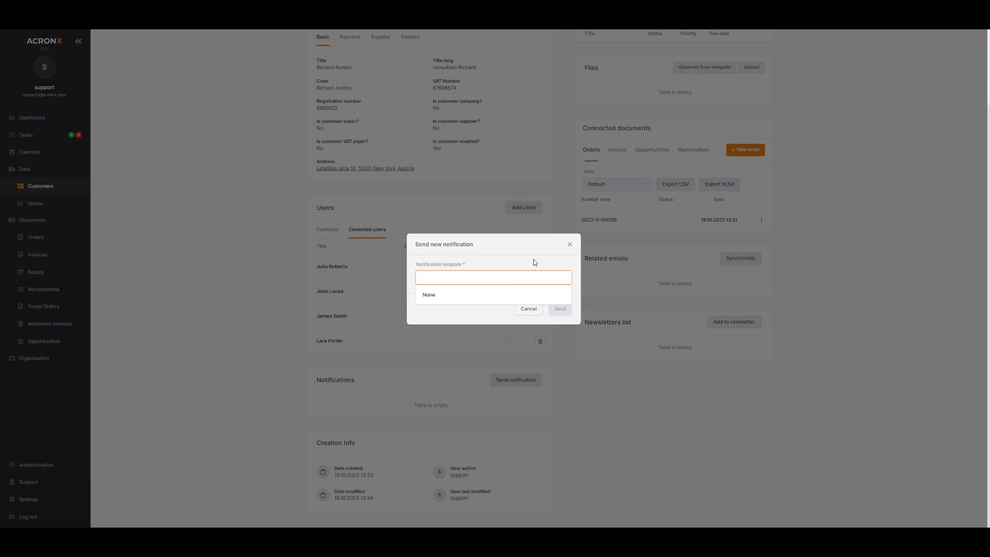
{"action": "left_click", "coordinate": [532, 246]}
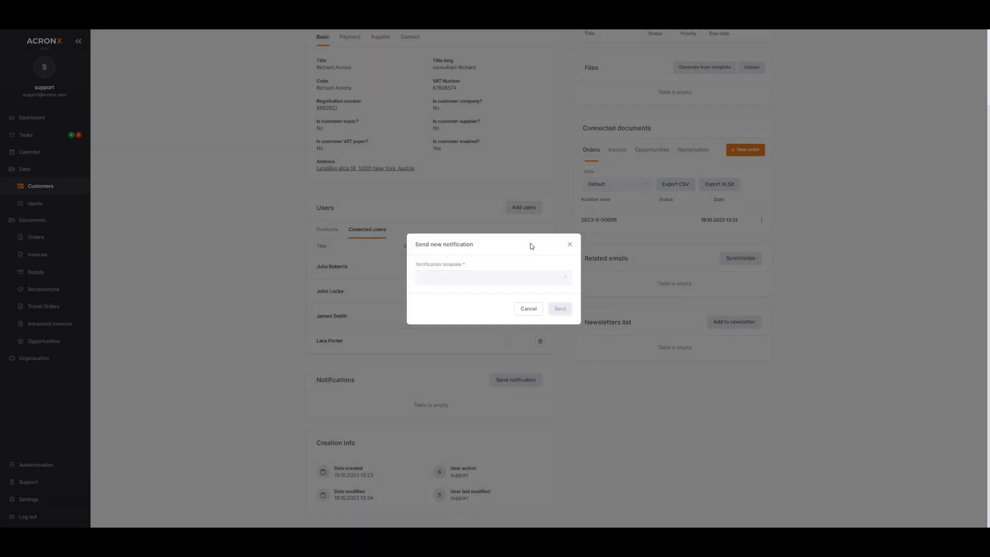
{"action": "left_click", "coordinate": [570, 245]}
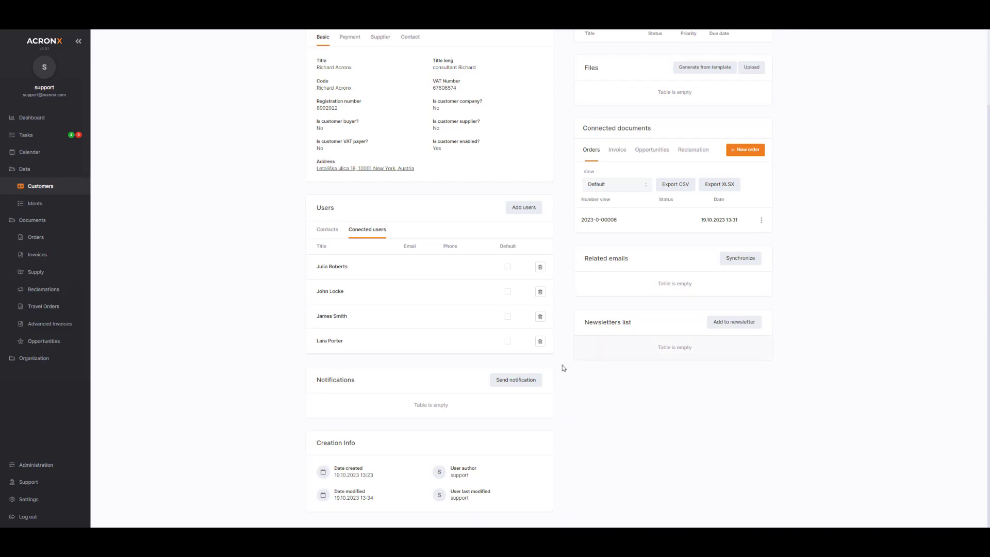
- Go to Administration > Notification Templates and start a new template
{"action": "left_click", "coordinate": [45, 462]}
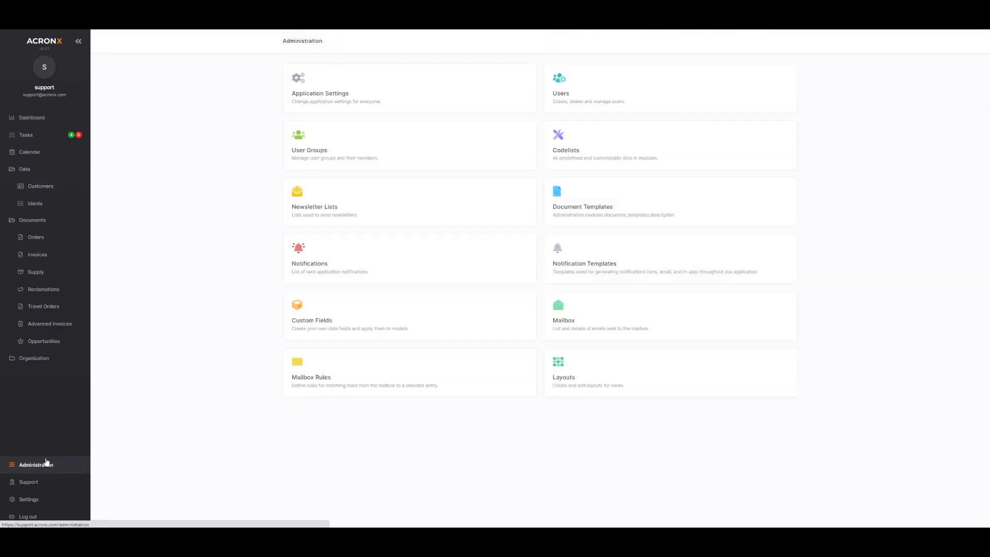
{"action": "left_click", "coordinate": [588, 254]}
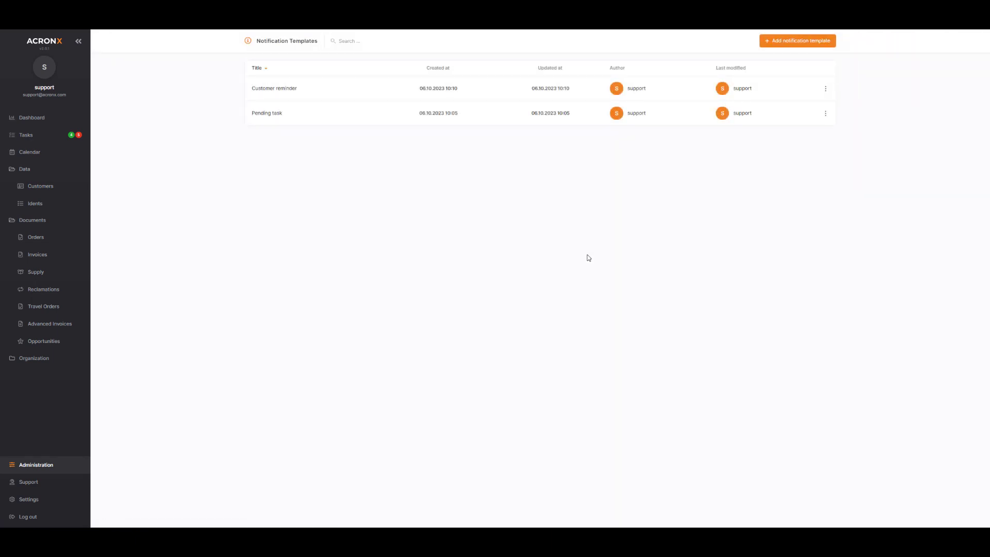
{"action": "left_click", "coordinate": [800, 41]}
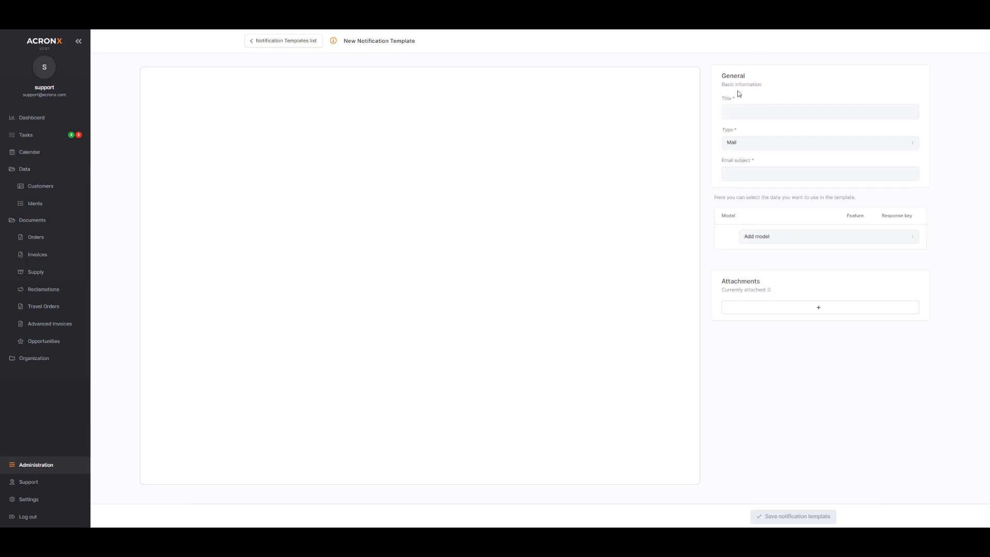
- Title the template 'Remind customer', paste the reminder letter, and set subject 'Reminder on due payments'
{"action": "left_click", "coordinate": [769, 110]}
{"action": "type", "text": "Remind customer"}
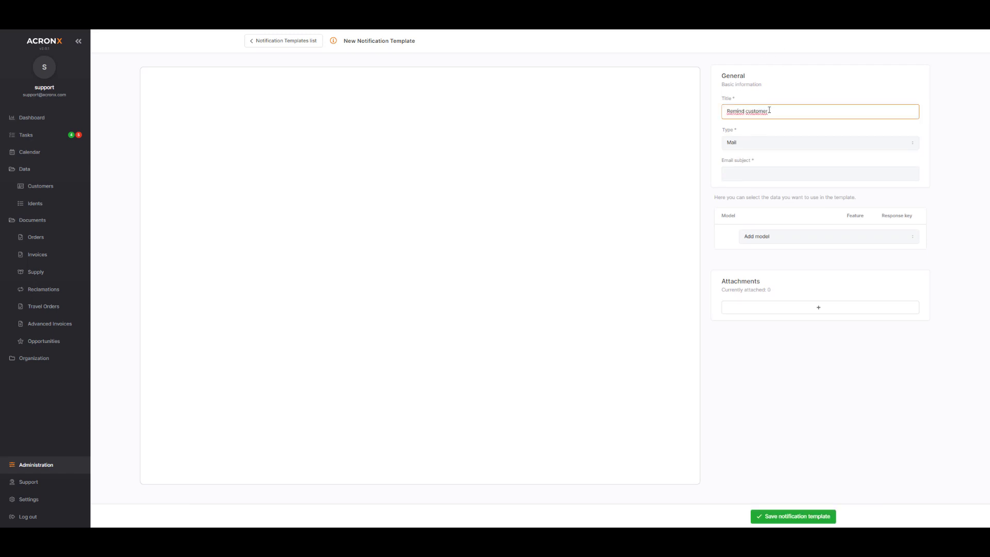
{"action": "left_click", "coordinate": [317, 91]}
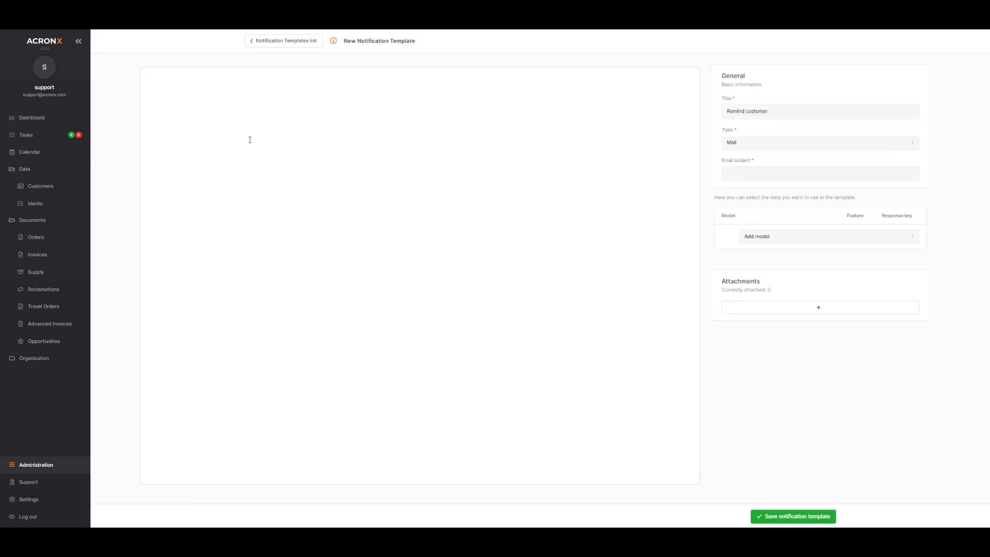
{"action": "key", "text": "ctrl+v"}
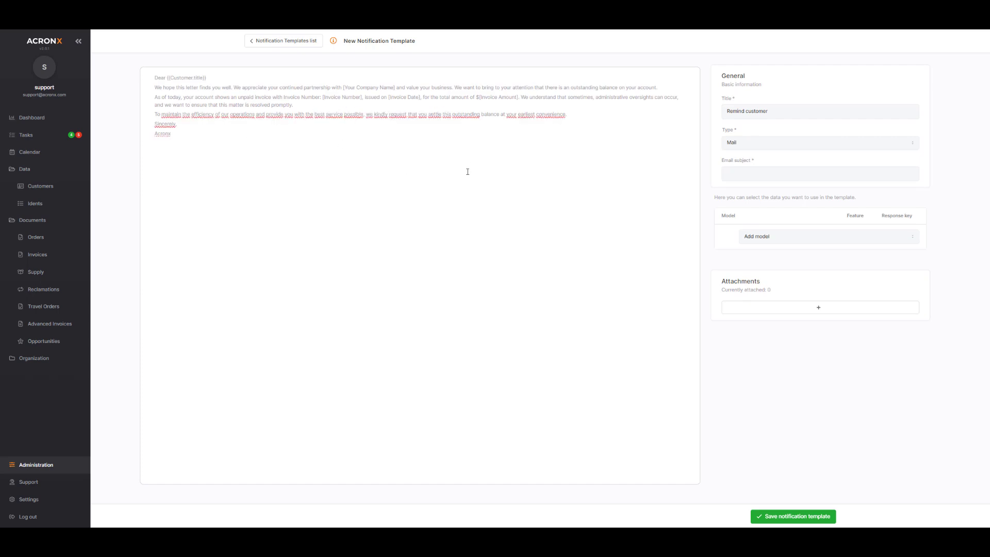
{"action": "left_click", "coordinate": [780, 174]}
{"action": "type", "text": "Reminder on due payments"}
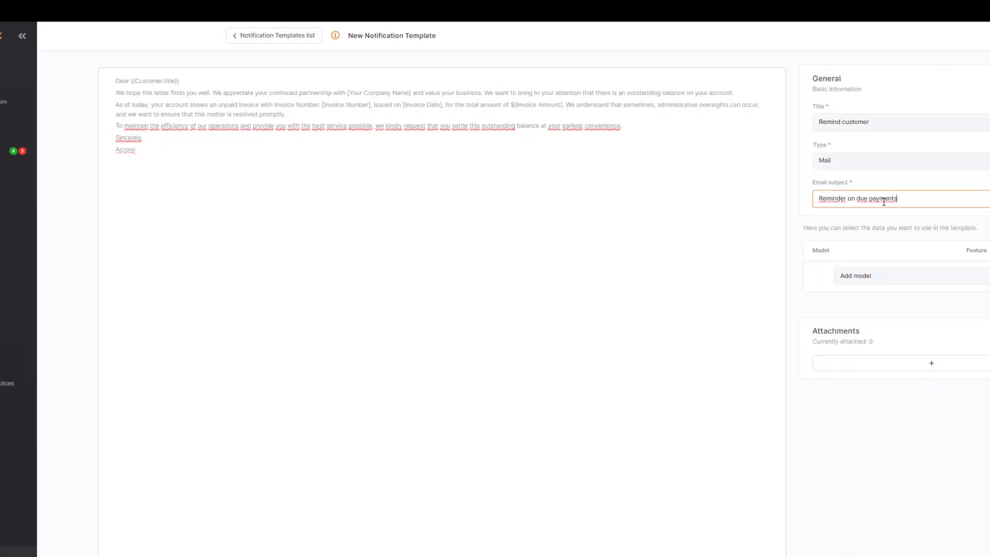
- Add the Customer model to the template by searching 'cu', then open the Attachments form
{"action": "left_click", "coordinate": [888, 277]}
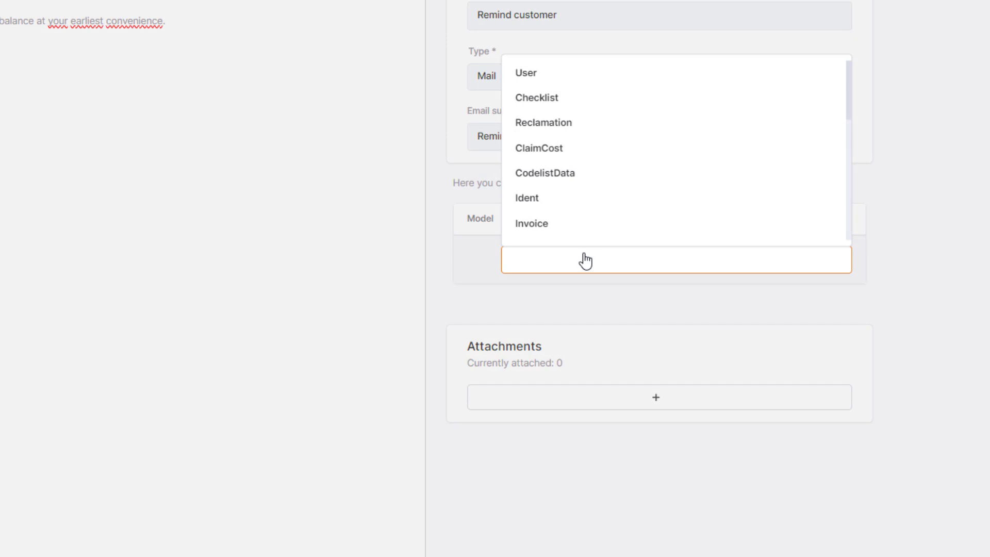
{"action": "type", "text": "cu"}
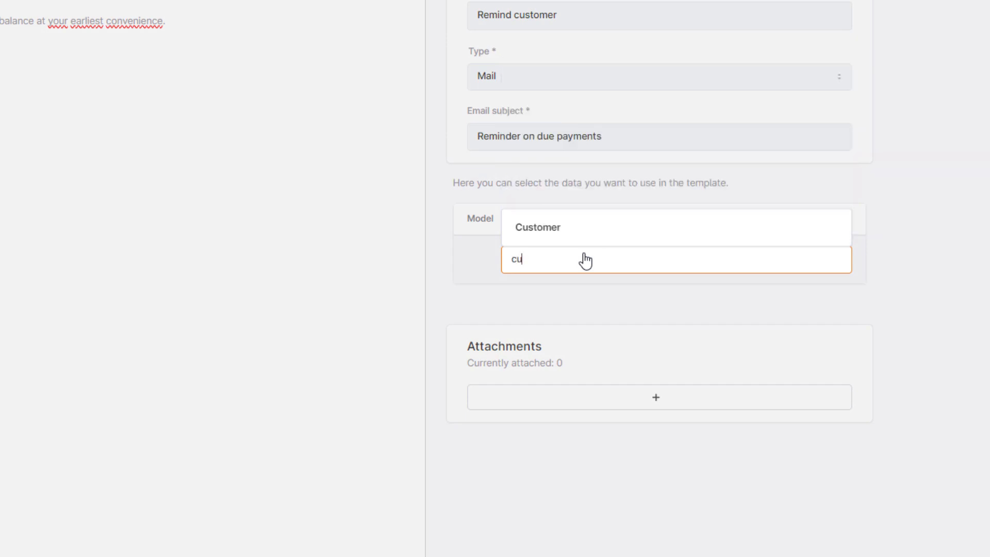
{"action": "left_click", "coordinate": [588, 235]}
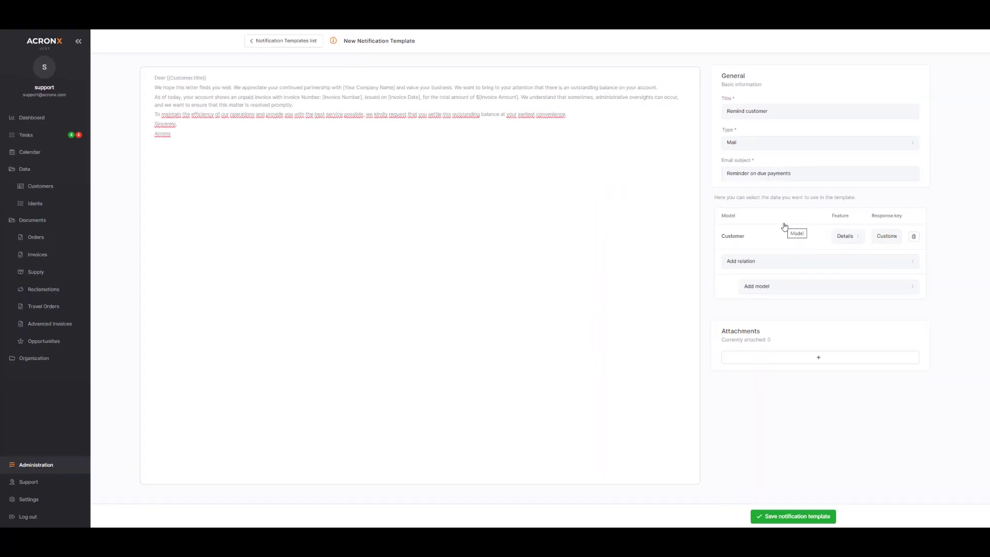
{"action": "left_click", "coordinate": [797, 357]}
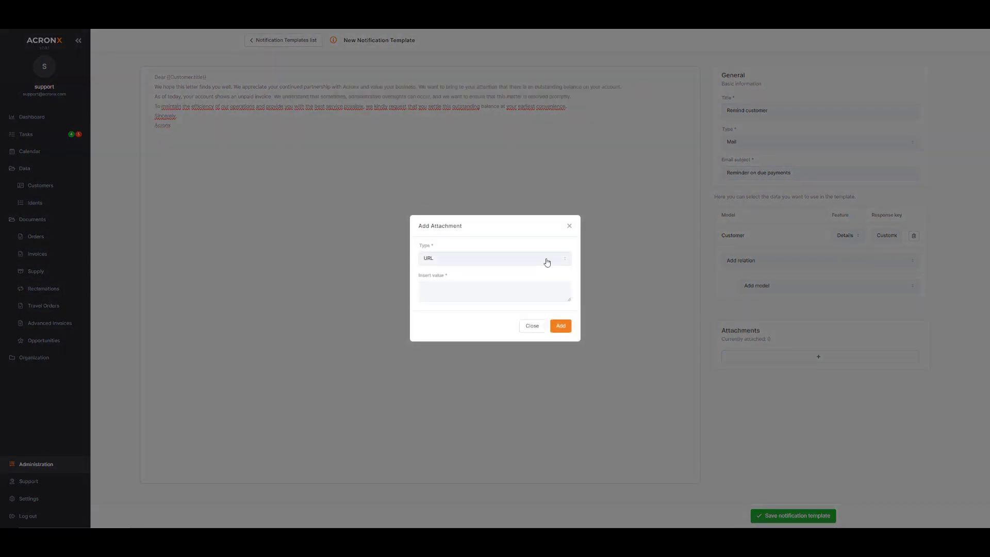
- Save the Remind customer notification template with no attachment and go back to the customers list
{"action": "left_click", "coordinate": [548, 262]}
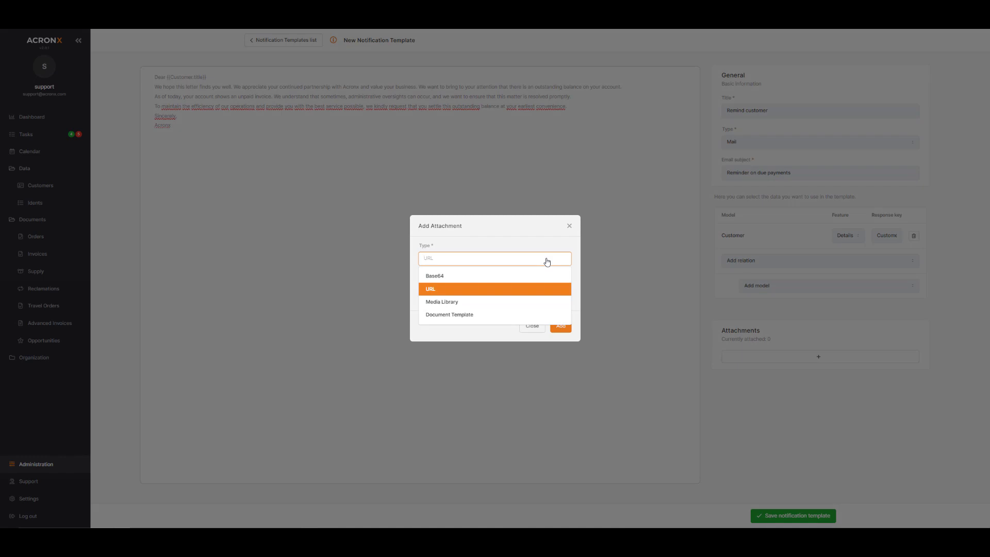
{"action": "left_click", "coordinate": [570, 226]}
{"action": "left_click", "coordinate": [795, 520]}
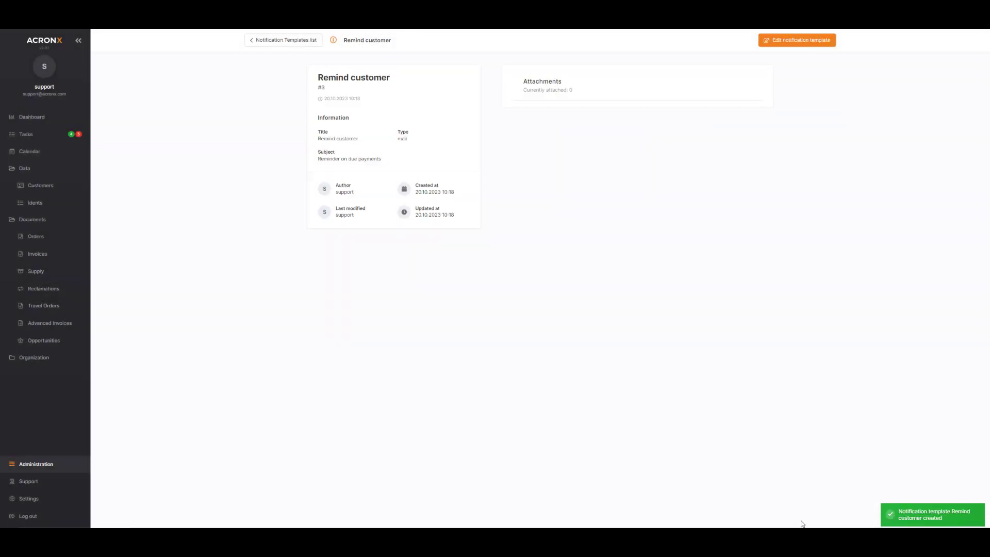
{"action": "left_click", "coordinate": [42, 186]}
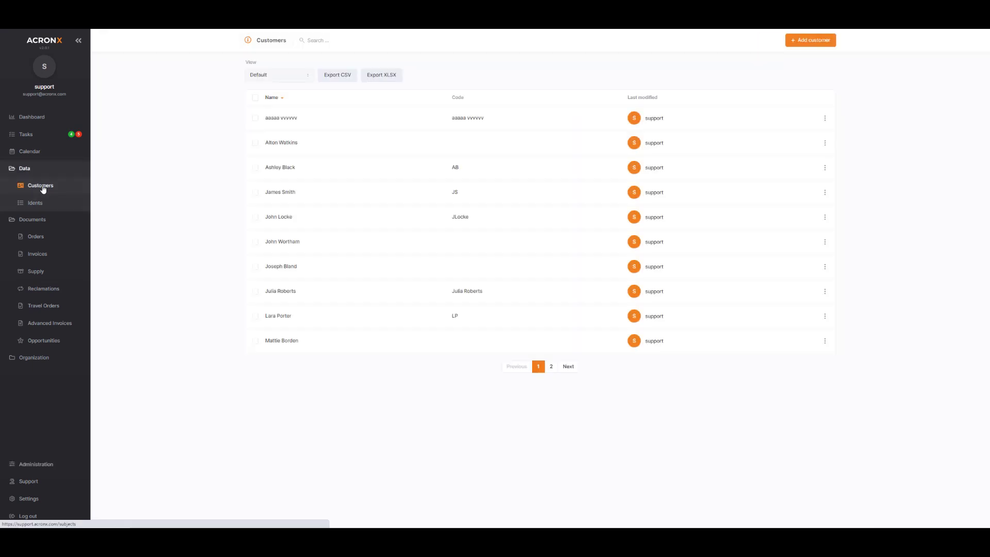
{"action": "left_click", "coordinate": [295, 125]}
{"action": "scroll", "coordinate": [273, 222], "scroll_direction": "down", "scroll_amount": 2}
{"action": "scroll", "coordinate": [277, 223], "scroll_direction": "up", "scroll_amount": 1}
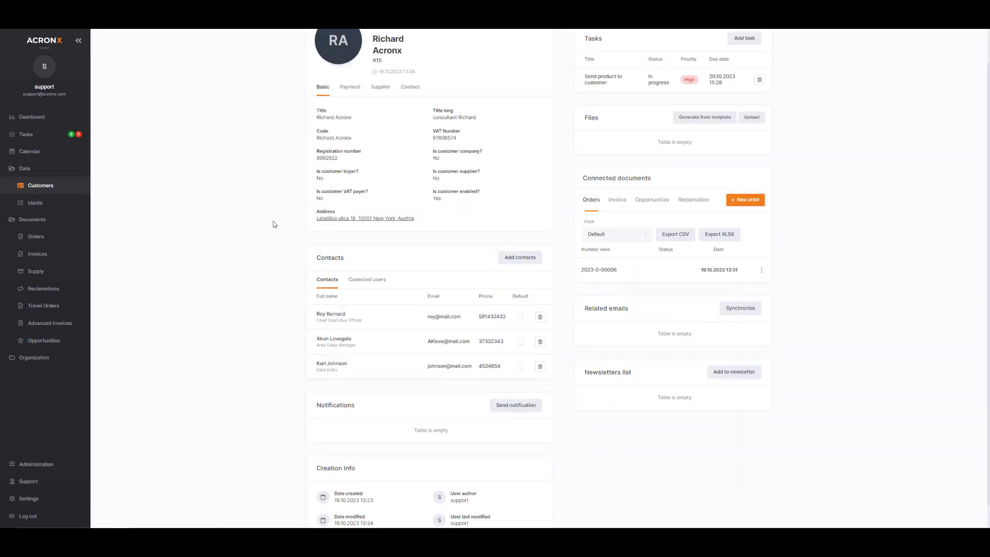
{"action": "scroll", "coordinate": [277, 237], "scroll_direction": "down", "scroll_amount": 1}
{"action": "left_click", "coordinate": [516, 379]}
{"action": "left_click", "coordinate": [526, 277]}
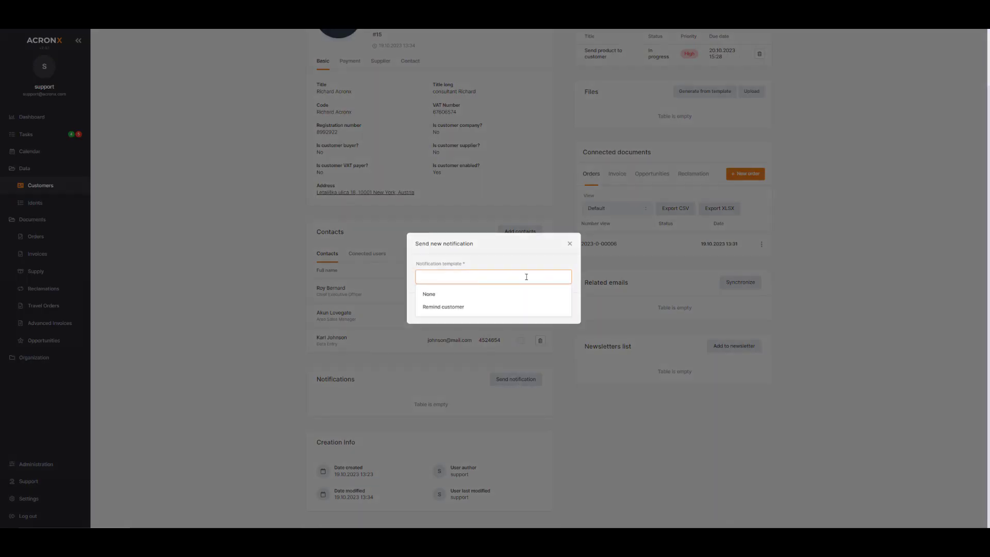
{"action": "left_click", "coordinate": [446, 309]}
{"action": "left_click", "coordinate": [558, 309]}
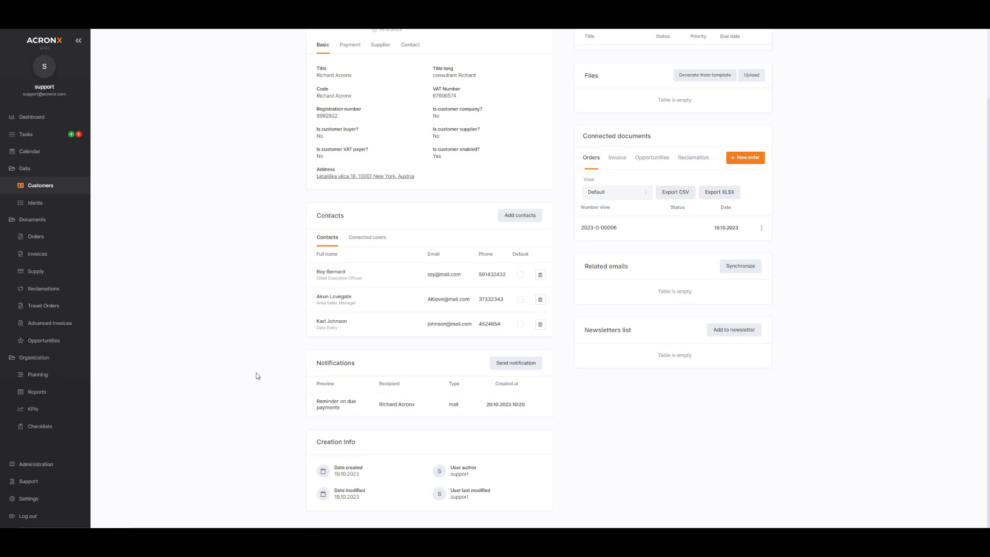
{"action": "scroll", "coordinate": [257, 376], "scroll_direction": "up", "scroll_amount": 2}
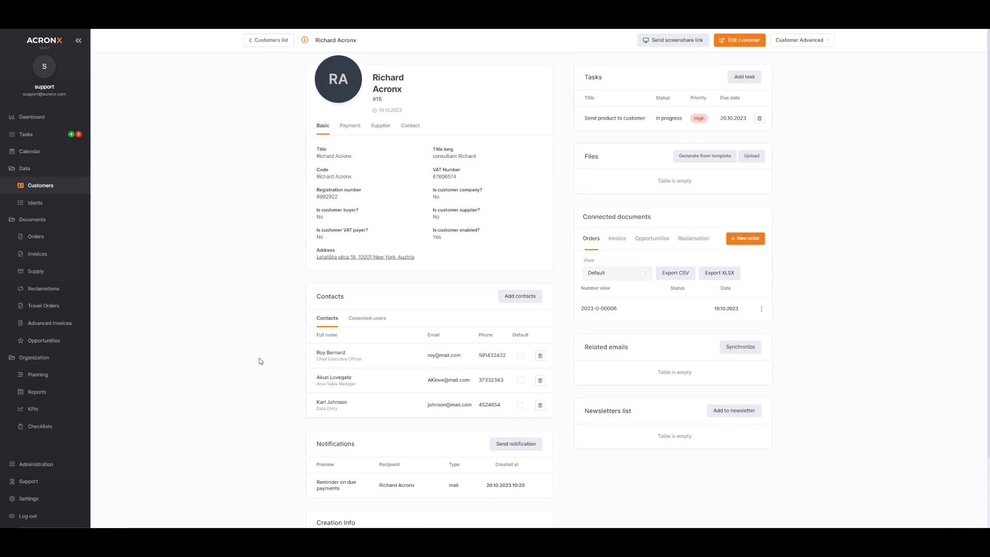
{"action": "left_click", "coordinate": [723, 119]}
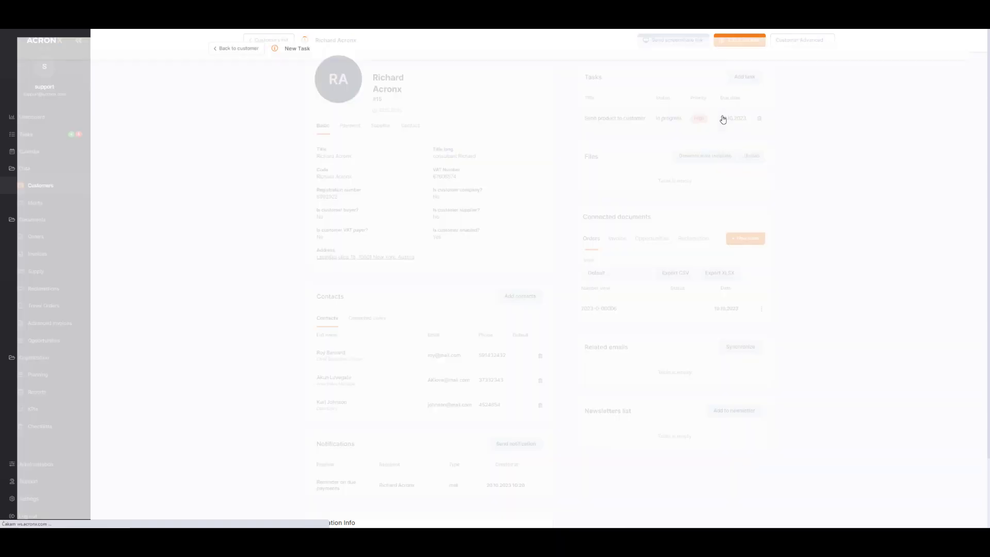
{"action": "left_click", "coordinate": [230, 41]}
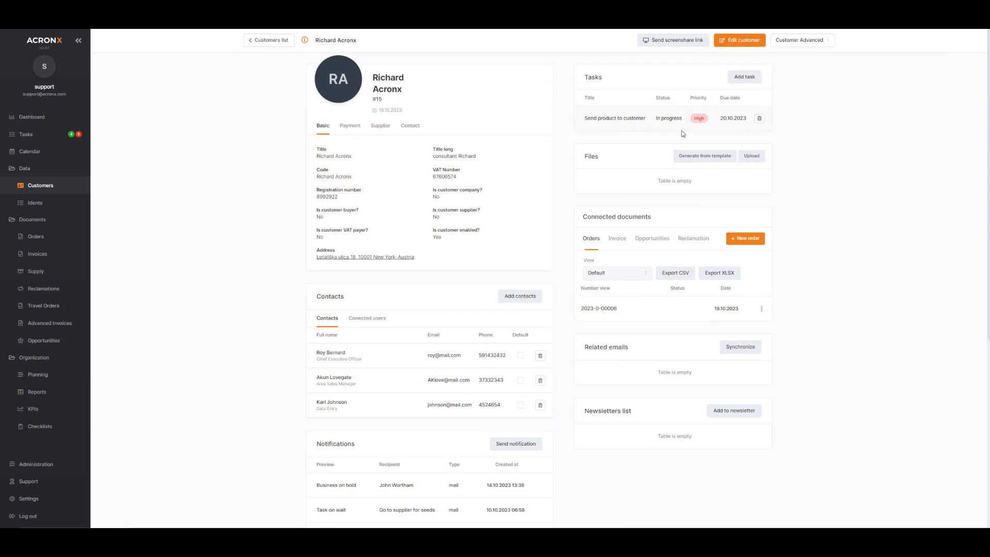
- Start a new task titled 'remind customer again if invoice is not paid' with status In progress
{"action": "left_click", "coordinate": [745, 77]}
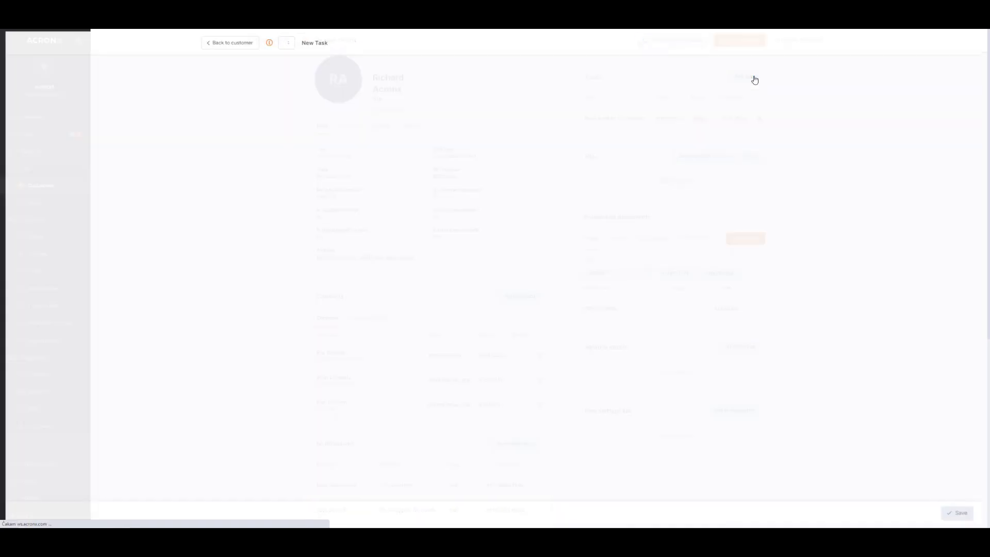
{"action": "left_click", "coordinate": [442, 115]}
{"action": "type", "text": "remind customer again if invoice is not paid"}
{"action": "left_click", "coordinate": [319, 145]}
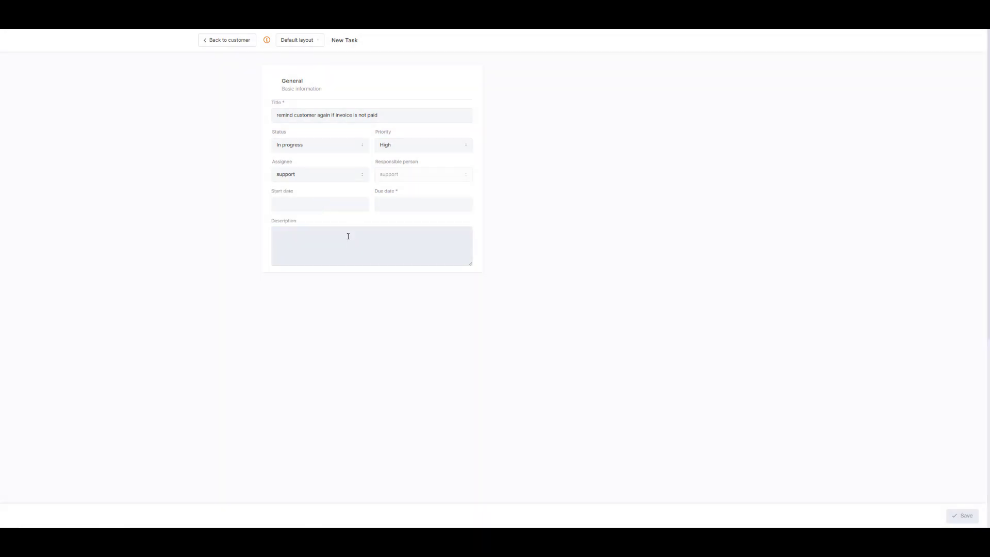
- Set the task to start 20. 10. 2023 and be due 23. 10. 2023 at 06:00
{"action": "left_click", "coordinate": [356, 205]}
{"action": "left_click", "coordinate": [326, 278]}
{"action": "left_click", "coordinate": [397, 204]}
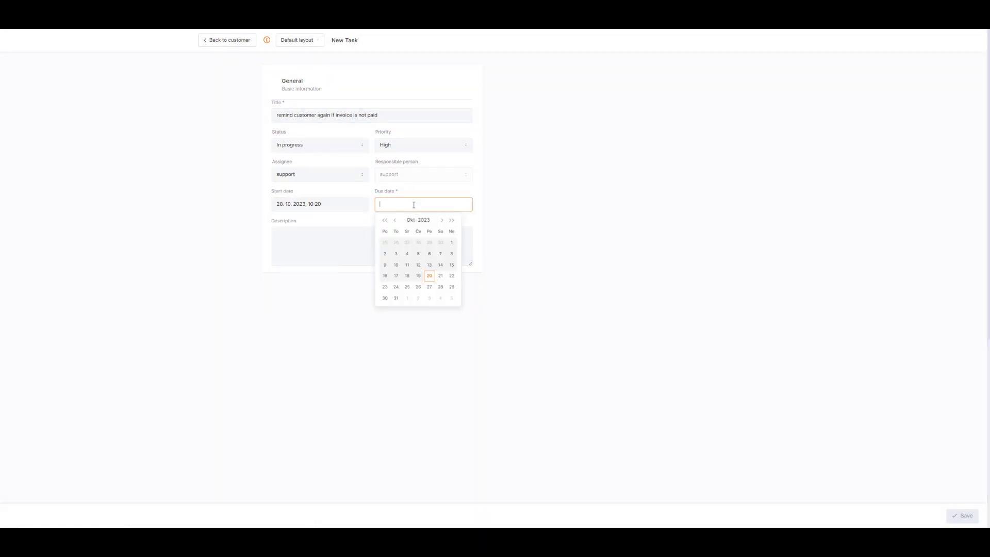
{"action": "left_click", "coordinate": [443, 279]}
{"action": "scroll", "coordinate": [405, 273], "scroll_direction": "down", "scroll_amount": 1}
{"action": "left_click", "coordinate": [401, 287]}
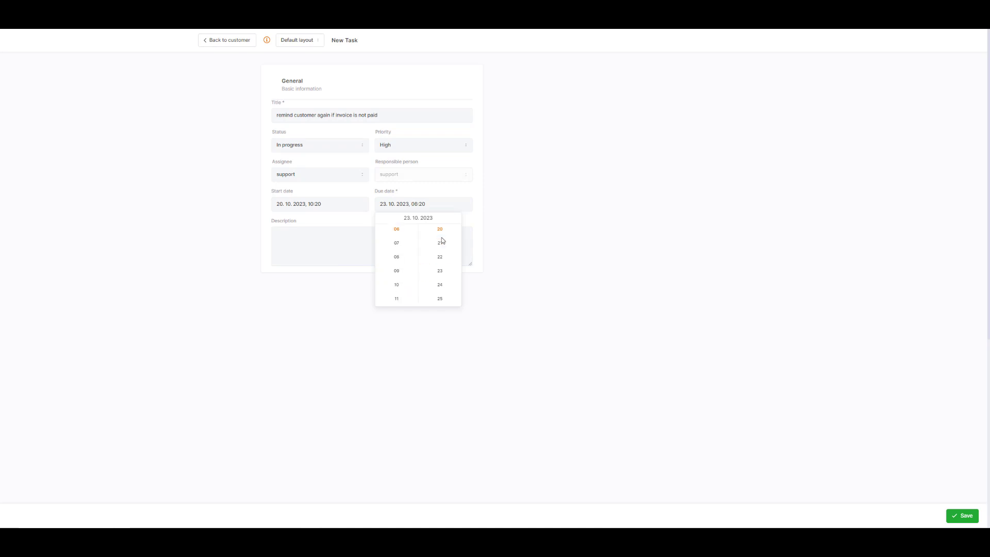
{"action": "scroll", "coordinate": [443, 243], "scroll_direction": "up", "scroll_amount": 5}
{"action": "left_click", "coordinate": [442, 231]}
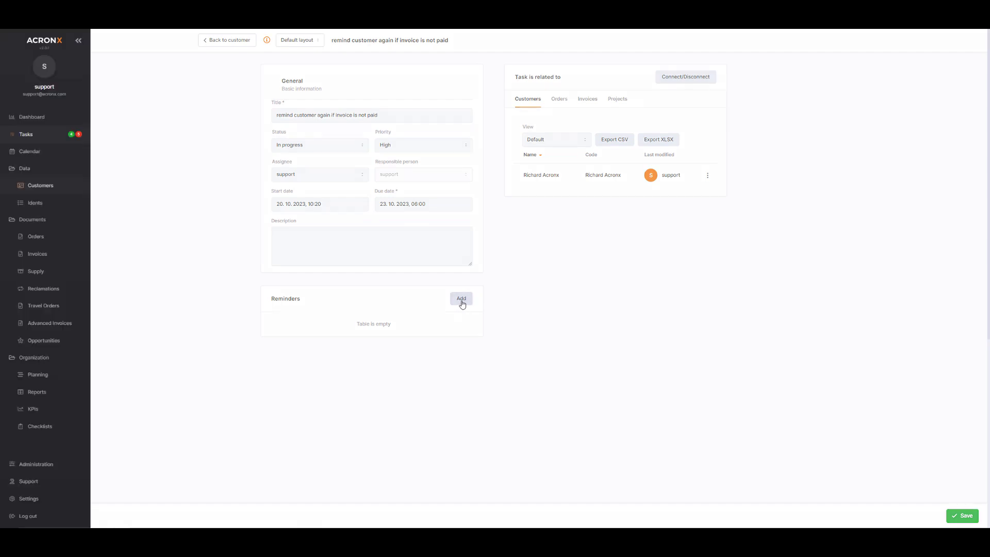
- Add a task reminder titled 'remind' using the Customer reminder notification template
{"action": "left_click", "coordinate": [462, 299]}
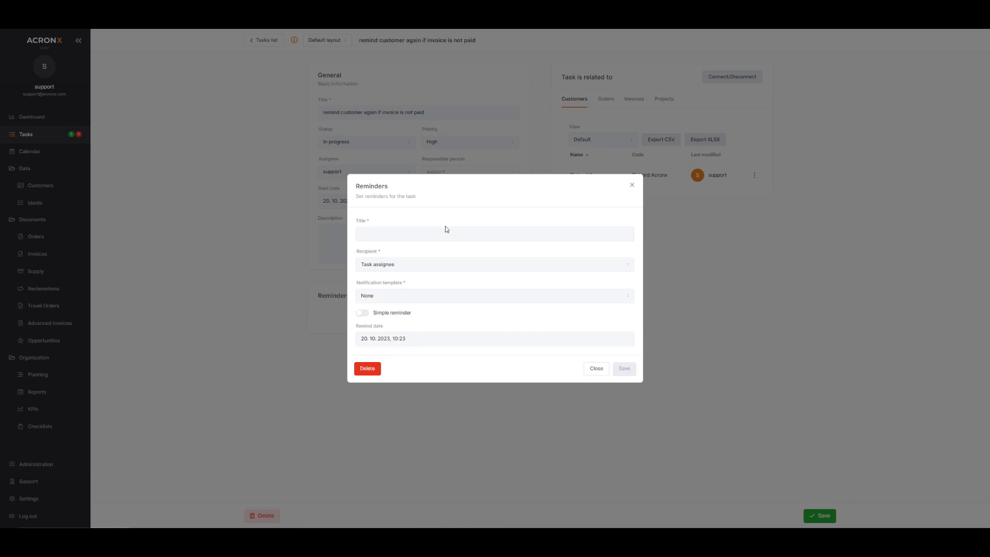
{"action": "left_click", "coordinate": [457, 232]}
{"action": "type", "text": "remind"}
{"action": "left_click", "coordinate": [428, 264]}
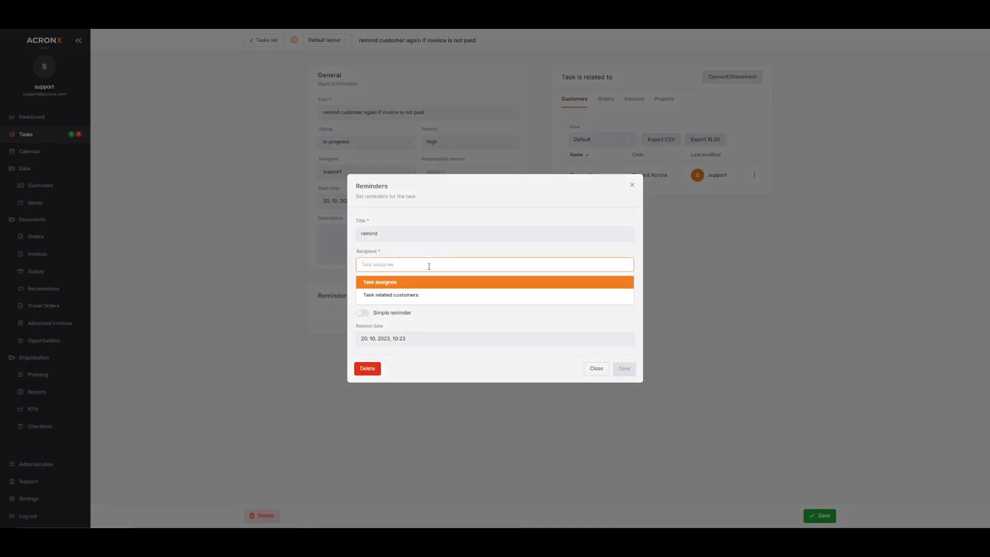
{"action": "left_click", "coordinate": [422, 296]}
{"action": "left_click", "coordinate": [412, 340]}
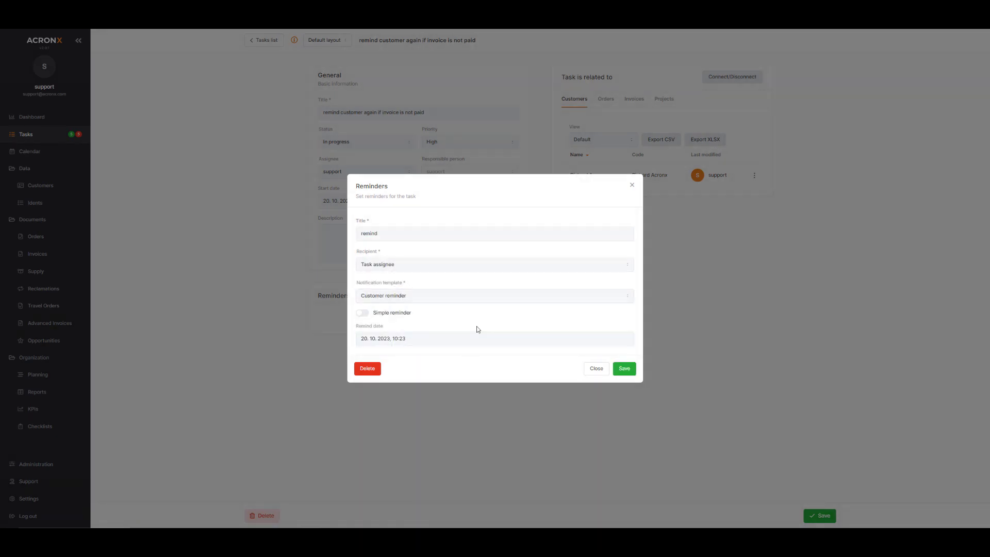
- Set the reminder date to 23. 10. 2023 at 06:00 and save the reminder
{"action": "left_click", "coordinate": [495, 336]}
{"action": "left_click", "coordinate": [556, 312]}
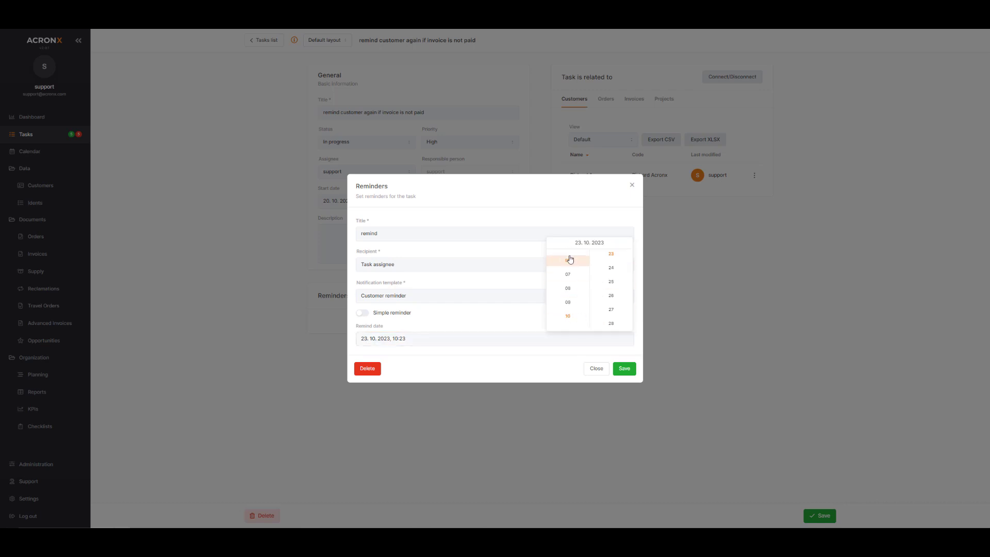
{"action": "left_click", "coordinate": [570, 259]}
{"action": "left_click", "coordinate": [611, 284]}
{"action": "left_click", "coordinate": [624, 368]}
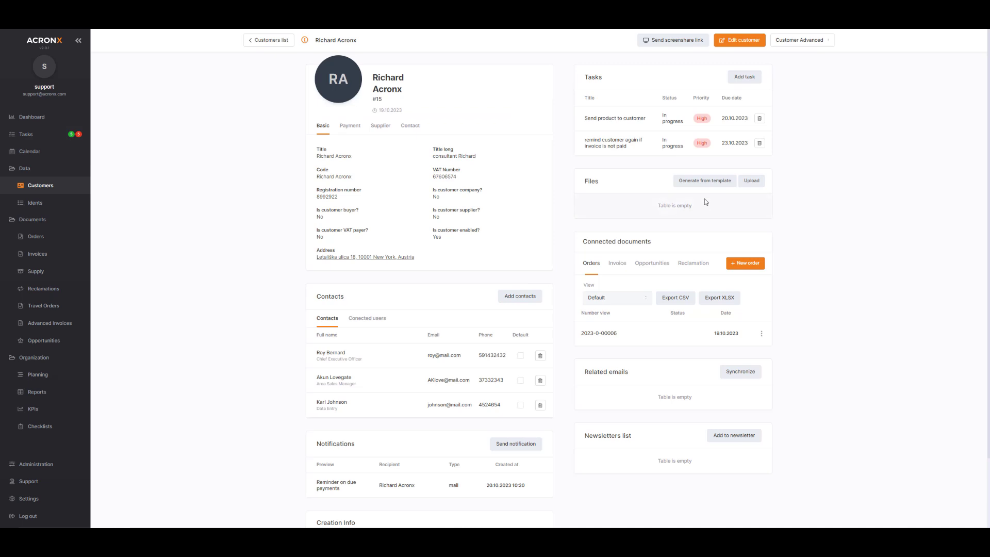
- Upload a file to the customer, then review the Invoice, Opportunities, Reclamation and Orders connected documents
{"action": "left_click", "coordinate": [752, 181]}
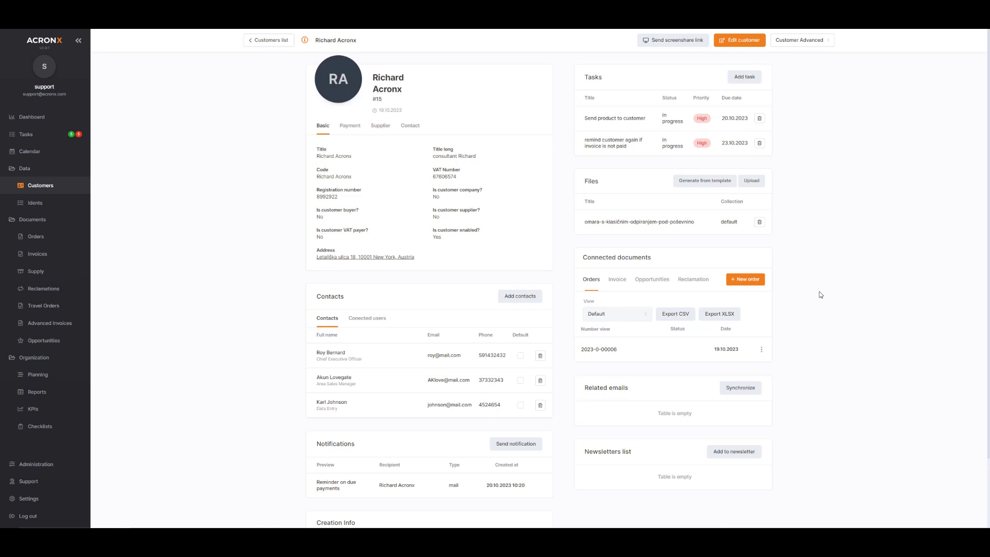
{"action": "left_click", "coordinate": [618, 282]}
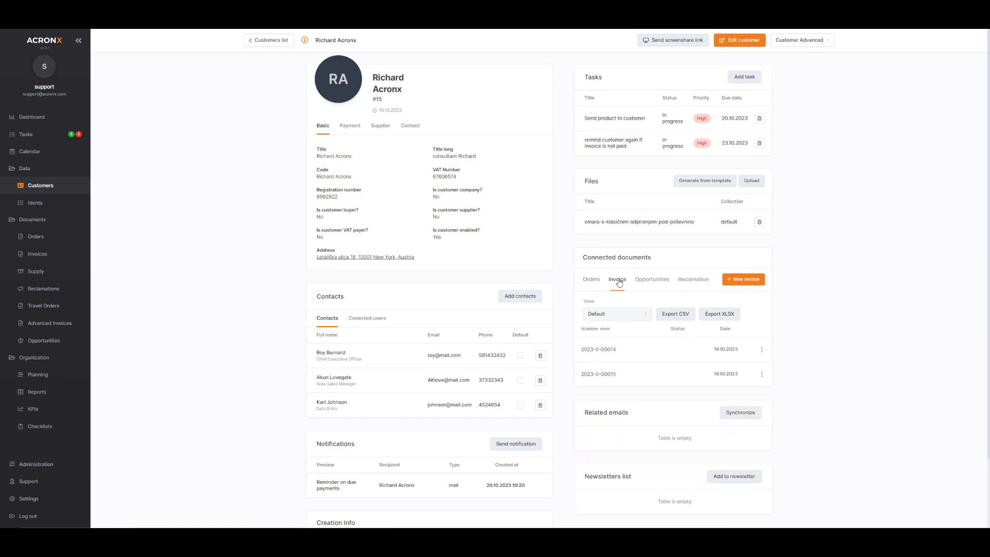
{"action": "left_click", "coordinate": [657, 283]}
{"action": "left_click", "coordinate": [691, 281]}
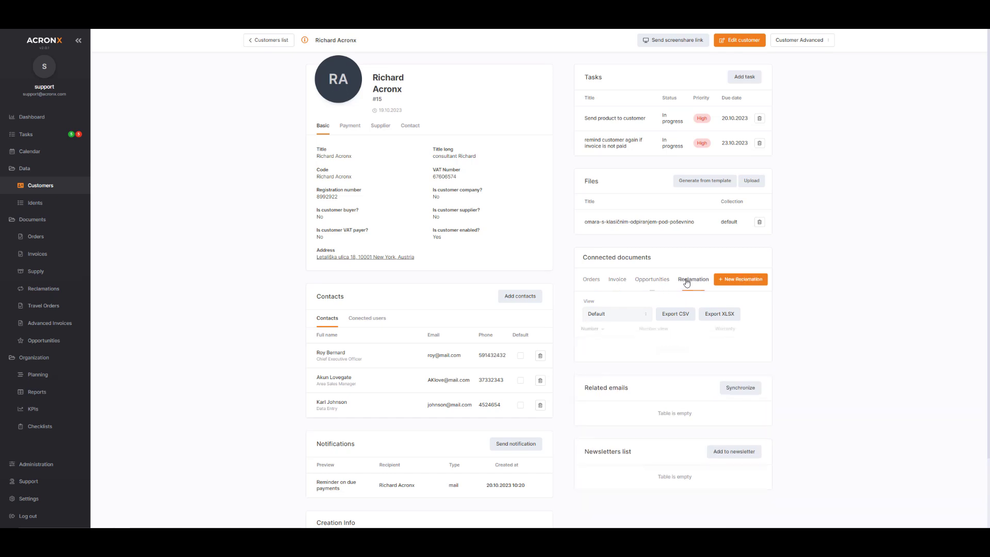
{"action": "left_click", "coordinate": [591, 282]}
{"action": "scroll", "coordinate": [673, 419], "scroll_direction": "down", "scroll_amount": 2}
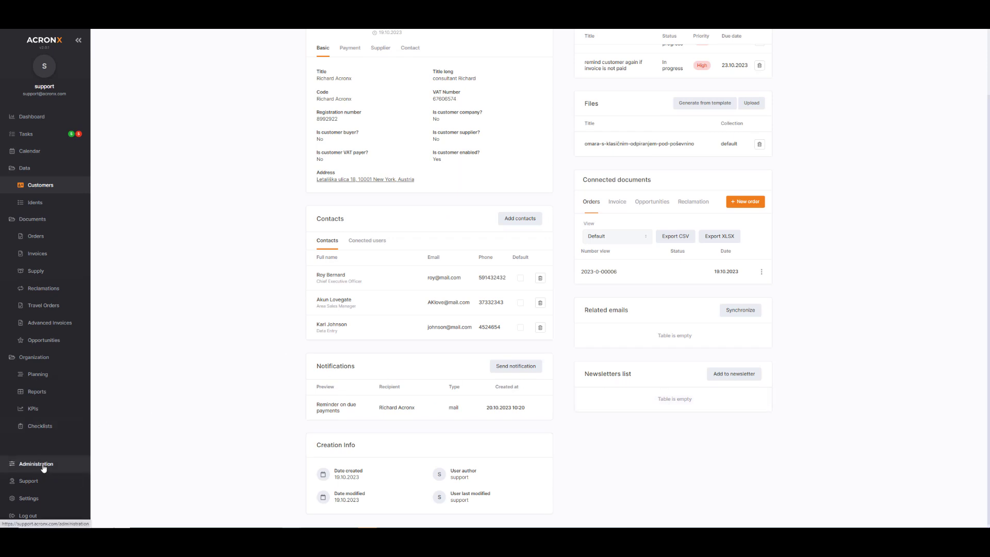
- In the support license's Plugins settings, choose Squalomail as the Newsletter data provider
{"action": "left_click", "coordinate": [29, 501]}
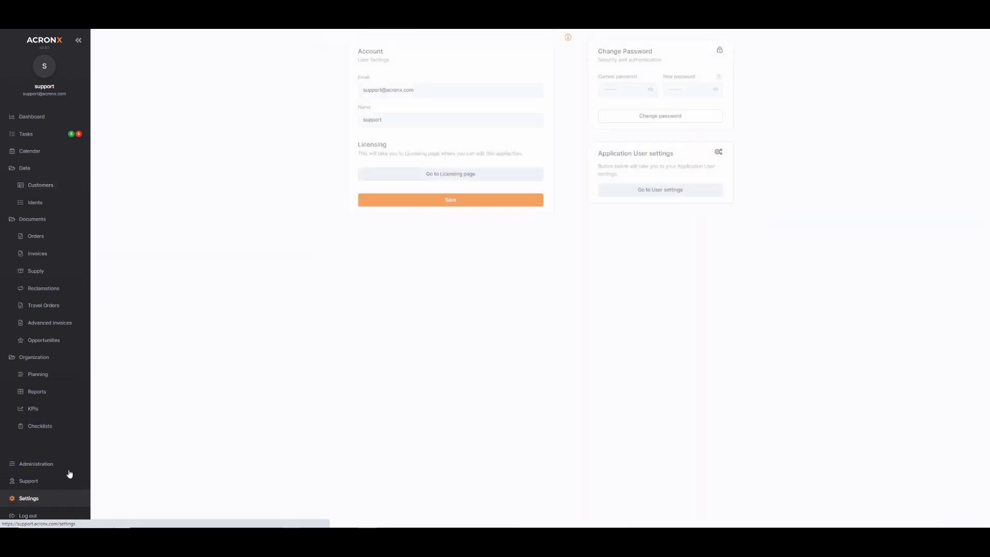
{"action": "left_click", "coordinate": [475, 175]}
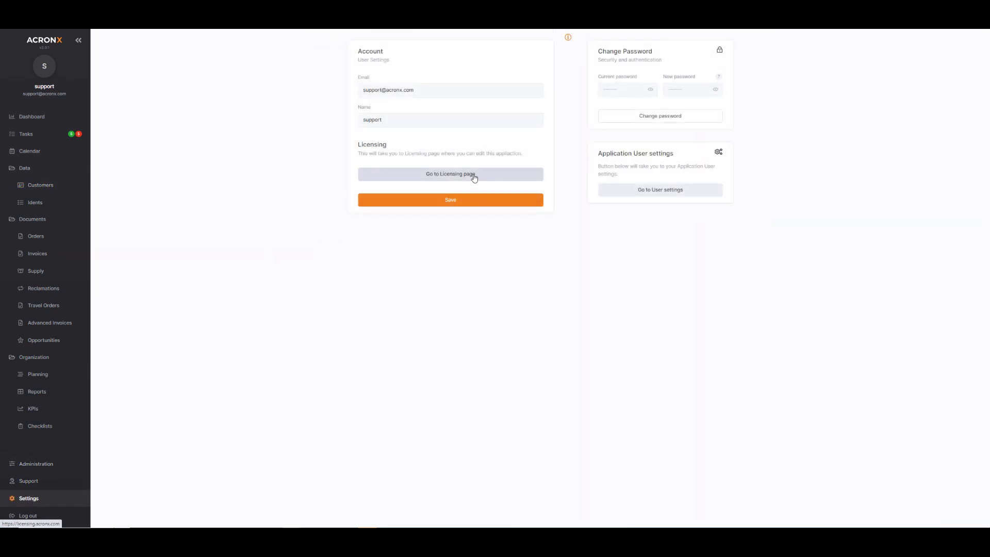
{"action": "left_click", "coordinate": [349, 96]}
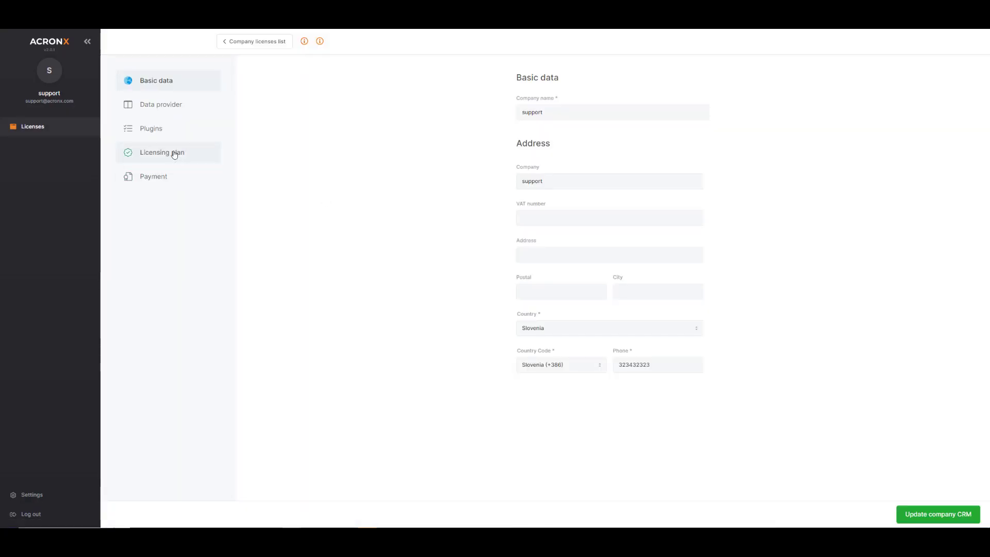
{"action": "left_click", "coordinate": [173, 153]}
{"action": "left_click", "coordinate": [163, 128]}
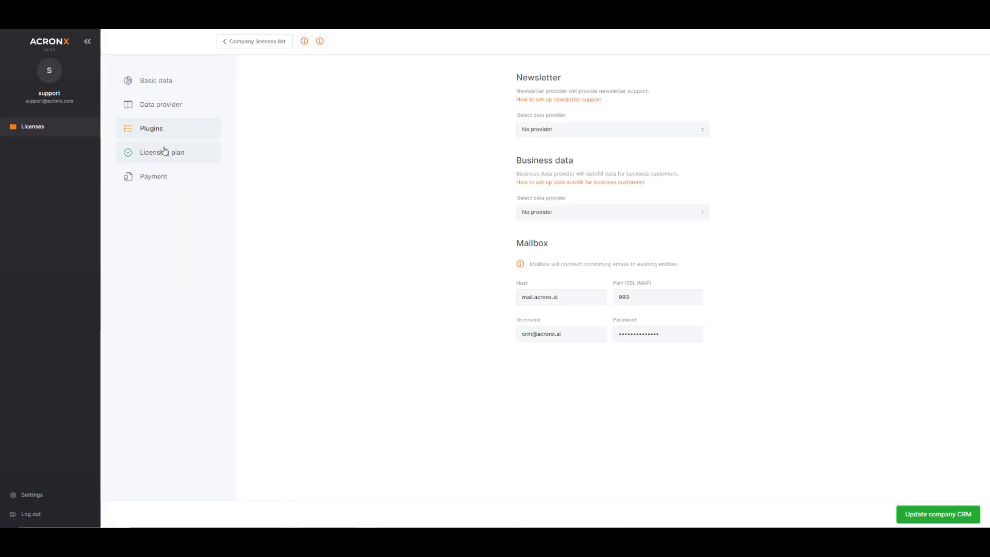
{"action": "left_click", "coordinate": [551, 130]}
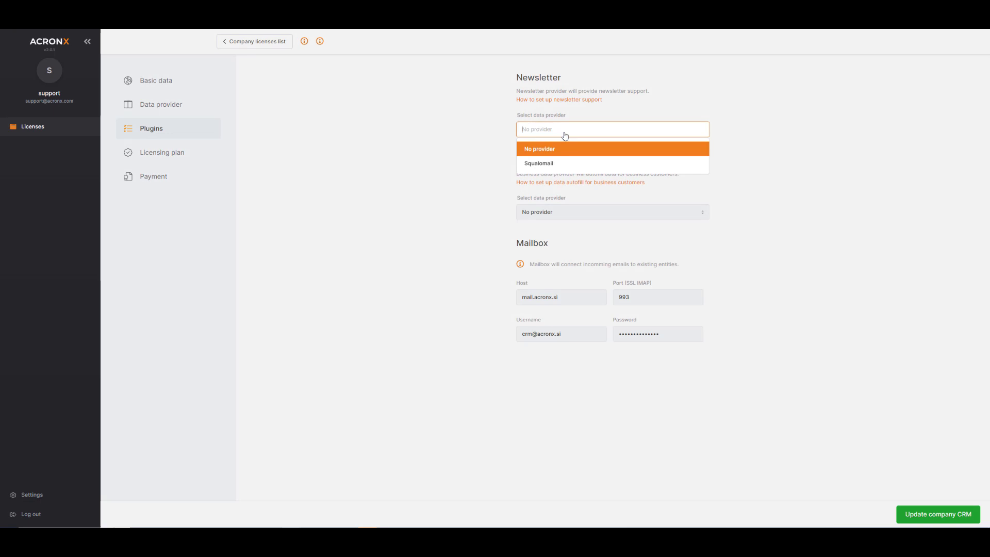
{"action": "left_click", "coordinate": [555, 164]}
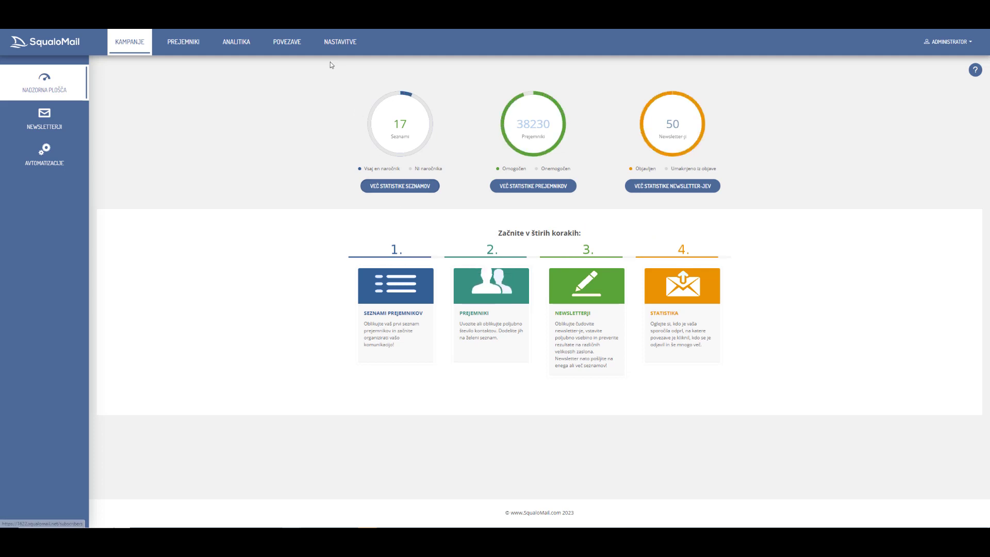
- Copy the SqualoMail API key labelled support from POVEZAVE > API povezava
{"action": "left_click", "coordinate": [297, 50]}
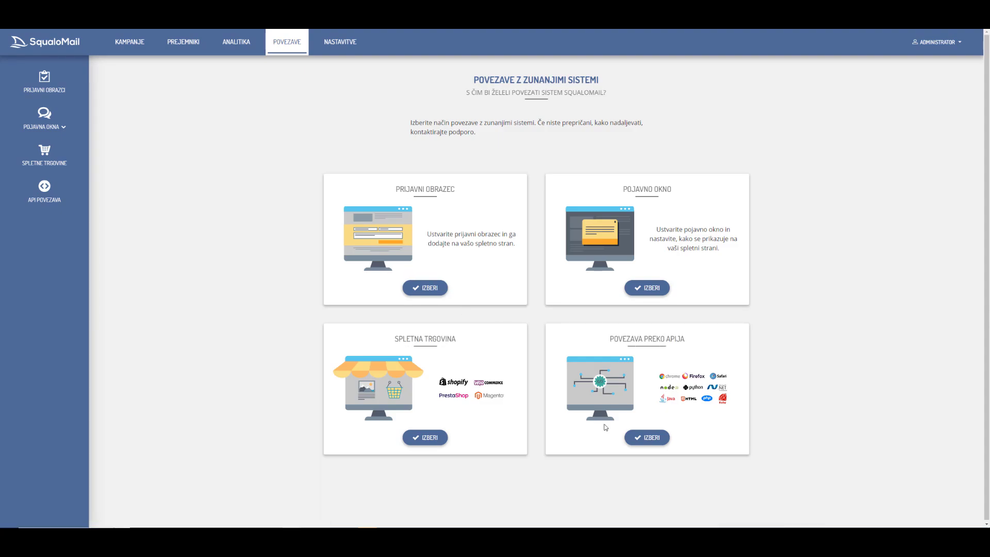
{"action": "left_click", "coordinate": [646, 438]}
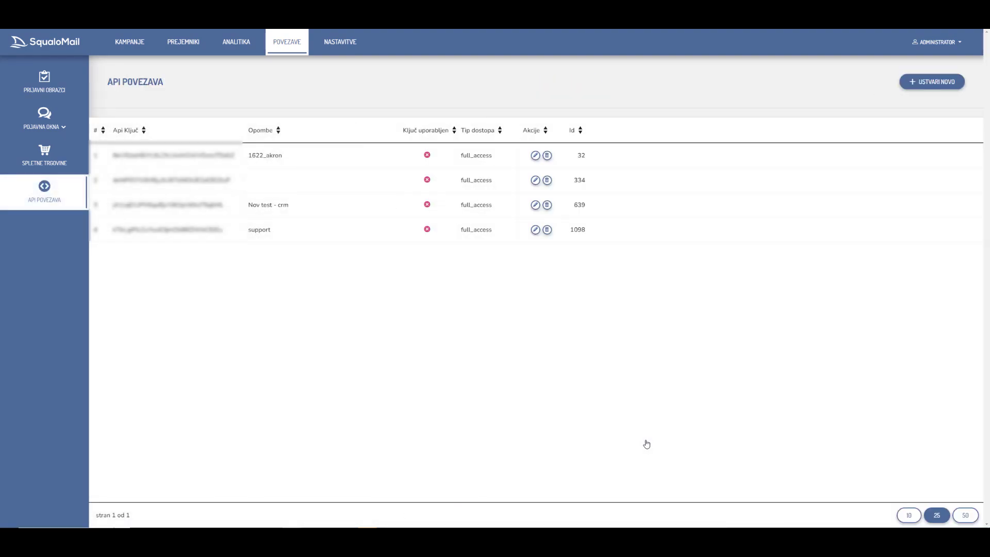
{"action": "left_click_drag", "start_coordinate": [113, 230], "coordinate": [225, 230]}
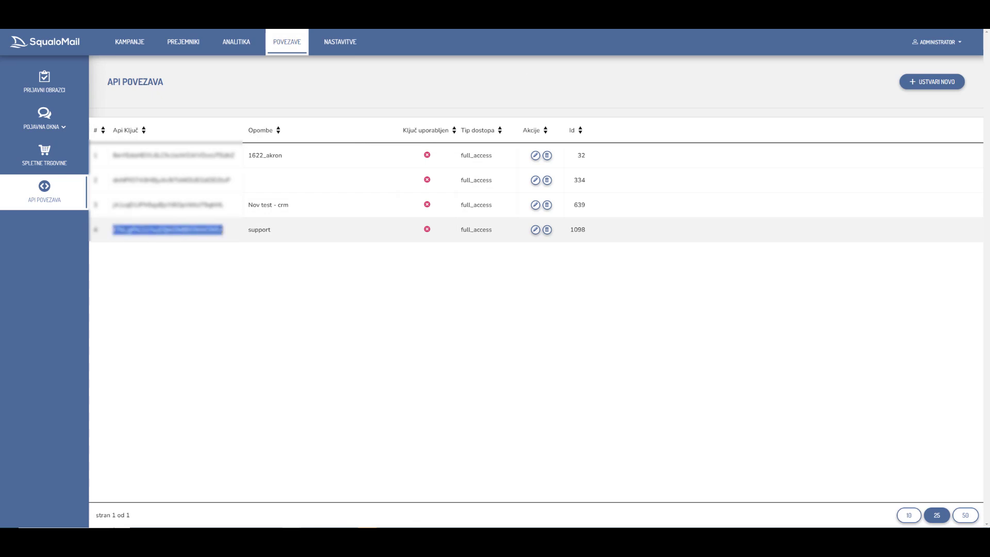
- Paste the key into AcronX's API KEY field, update the company CRM, and open Add to newsletter
{"action": "left_click", "coordinate": [191, 4]}
{"action": "left_click", "coordinate": [593, 184]}
{"action": "key", "text": "ctrl+v"}
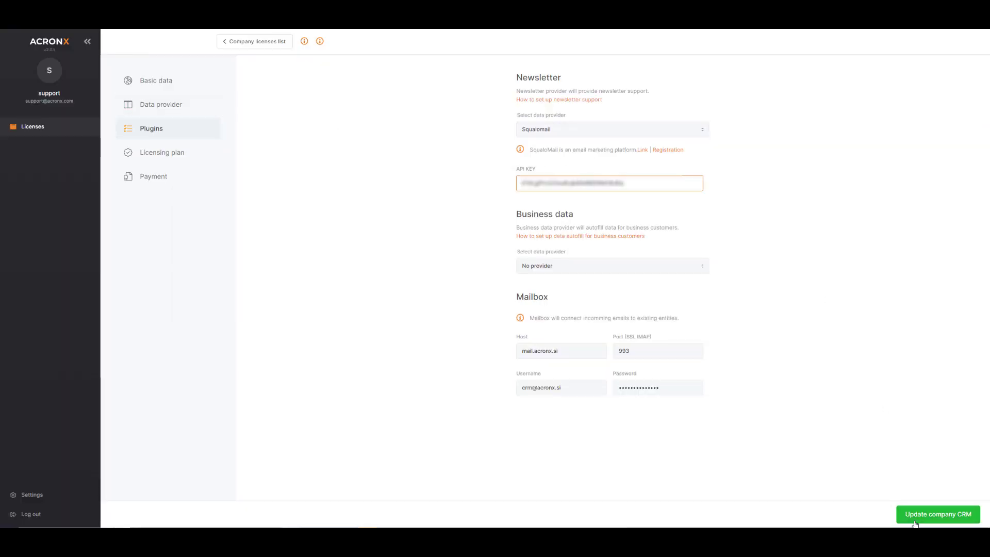
{"action": "left_click", "coordinate": [931, 522]}
{"action": "left_click", "coordinate": [931, 522]}
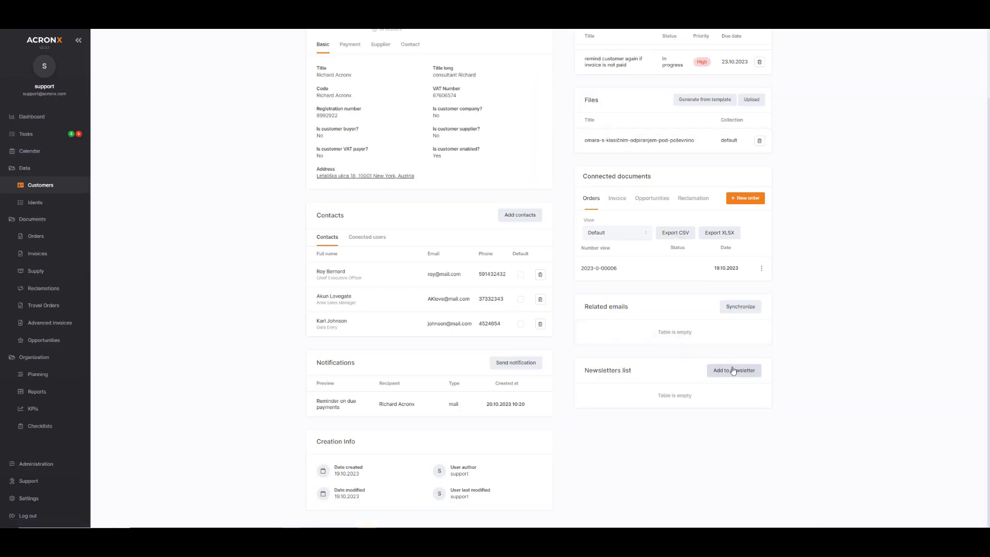
{"action": "left_click", "coordinate": [729, 369]}
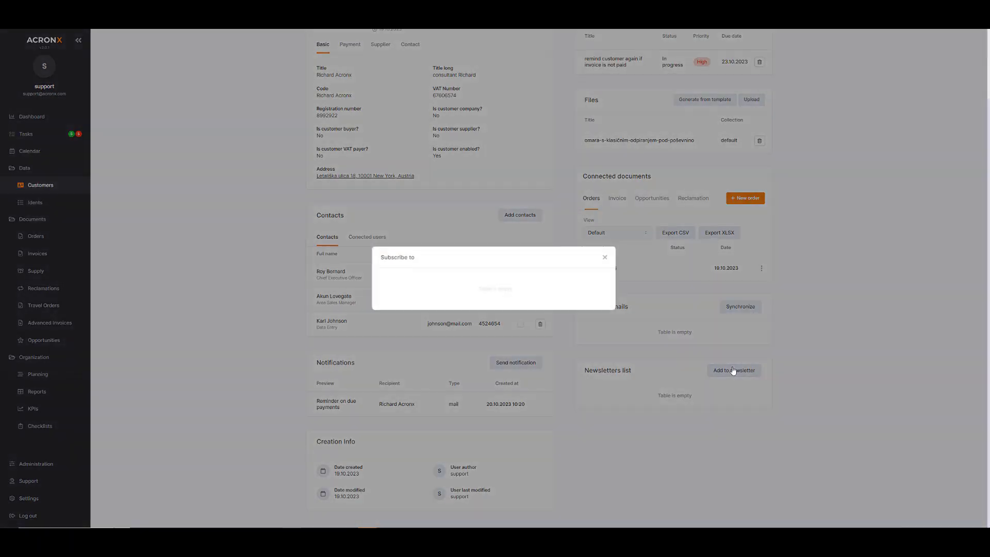